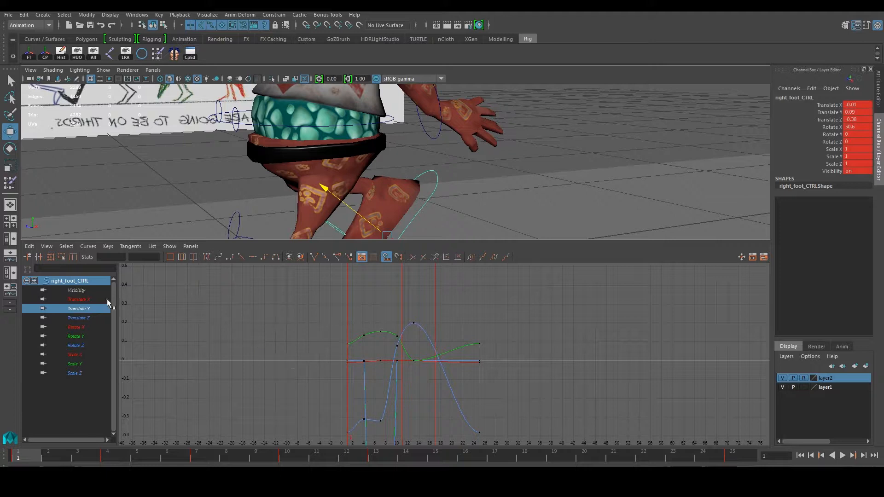
Give the viewport more height, select the character's belly control and frame its animation curves in the Graph Editor.
click(96, 300)
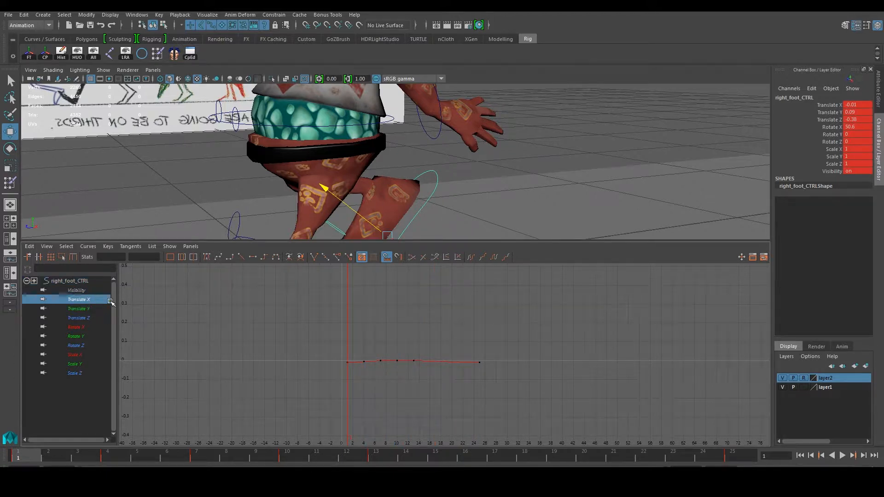
drag(341, 241, 350, 293)
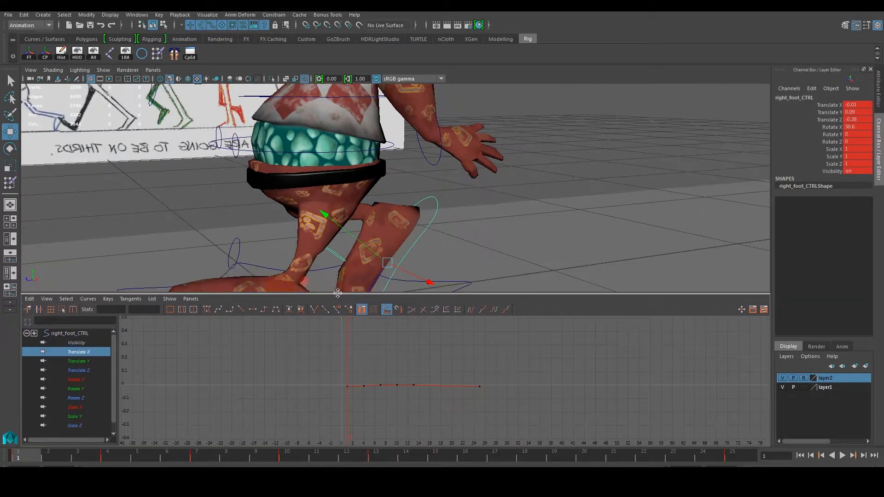
mouse_move(432, 206)
alt+mouse_down()
mouse_move(440, 225)
mouse_move(446, 210)
alt+mouse_up()
click(253, 180)
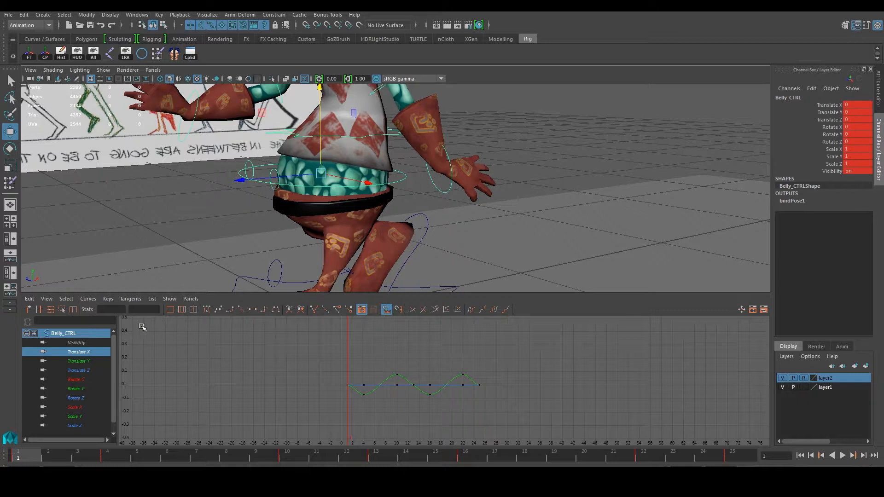
key(f)
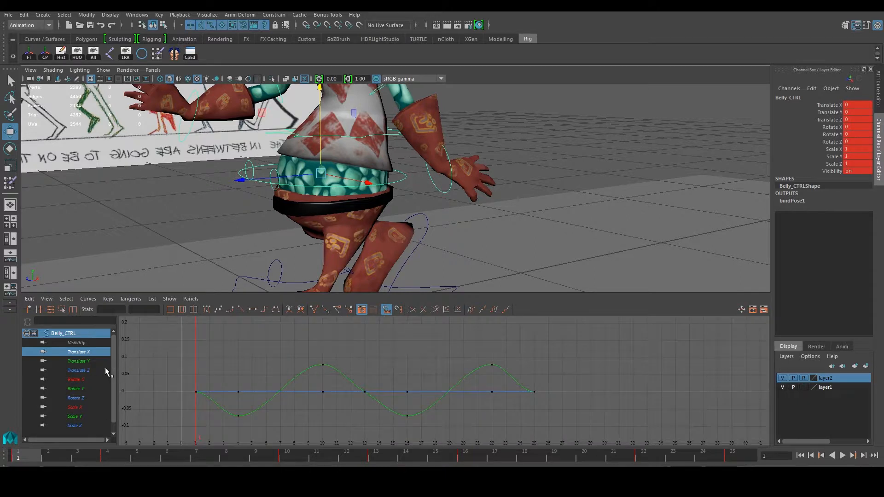
alt+drag(426, 230, 400, 233)
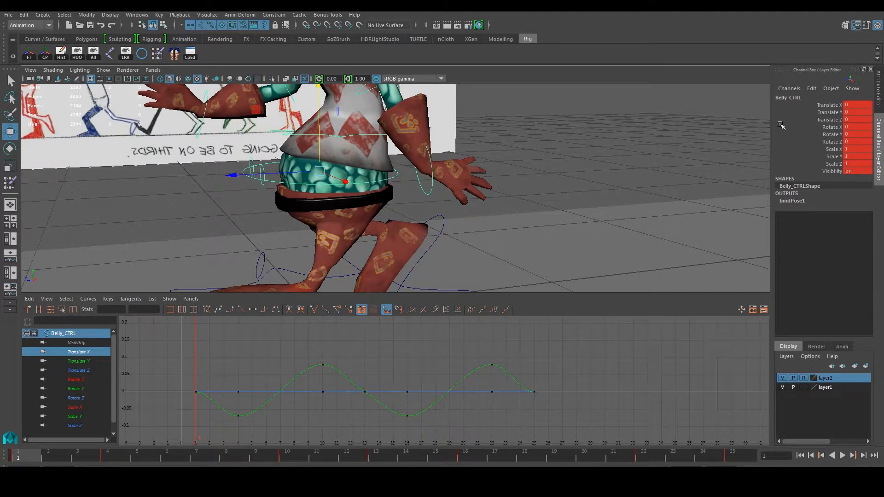
Scrub the walk to frame 7 and back to frame 1, and isolate the belly's Translate Y curve in a taller Graph Editor.
drag(99, 459, 196, 459)
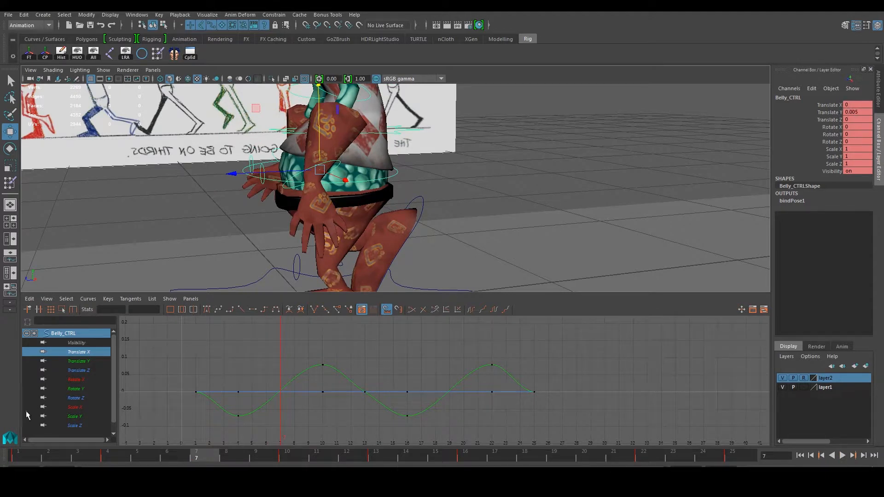
key(alt+shift+v)
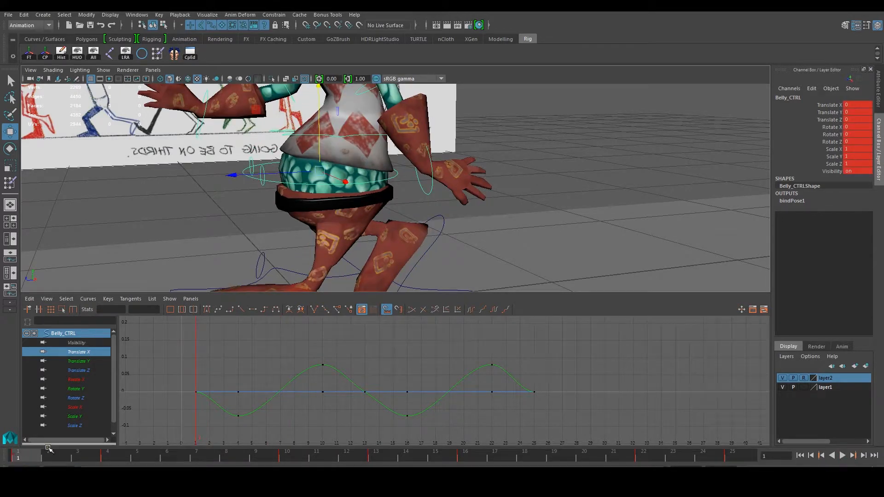
click(77, 361)
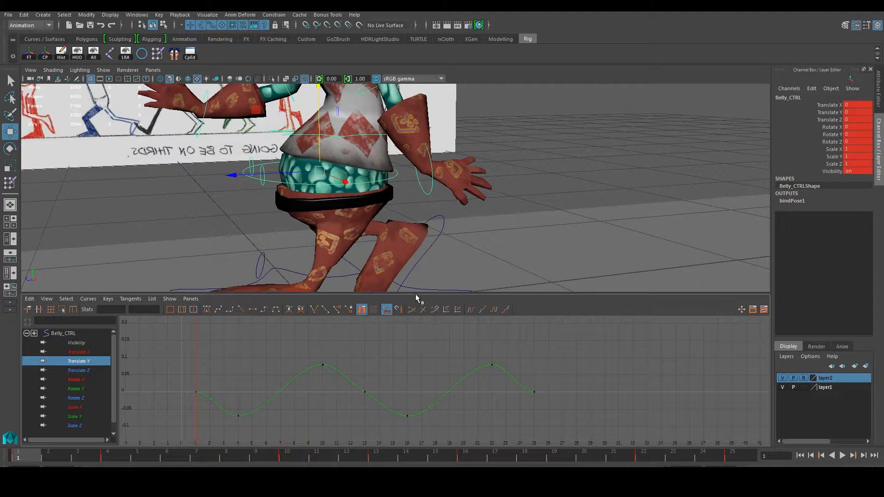
drag(417, 295, 424, 248)
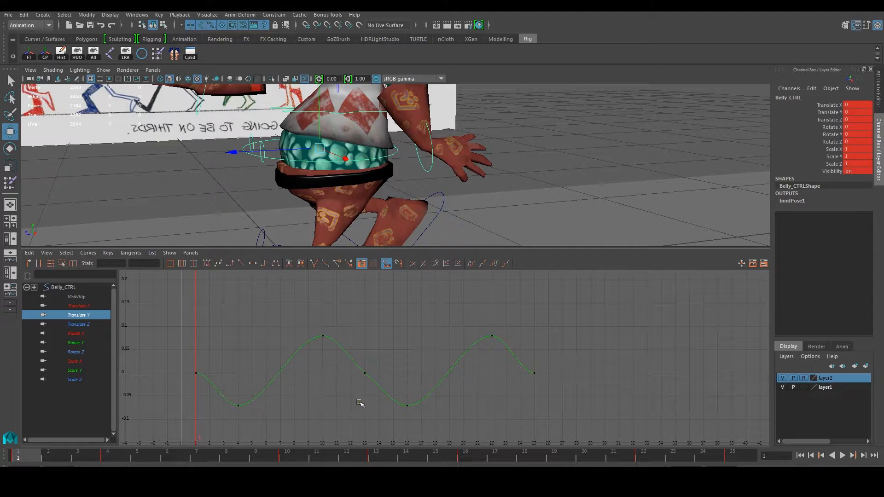
Frame all the Translate Y keys so they fill the Graph Editor, and clear the key selection.
drag(169, 305, 585, 438)
key(f)
scroll(322, 357, down, 2)
key(f)
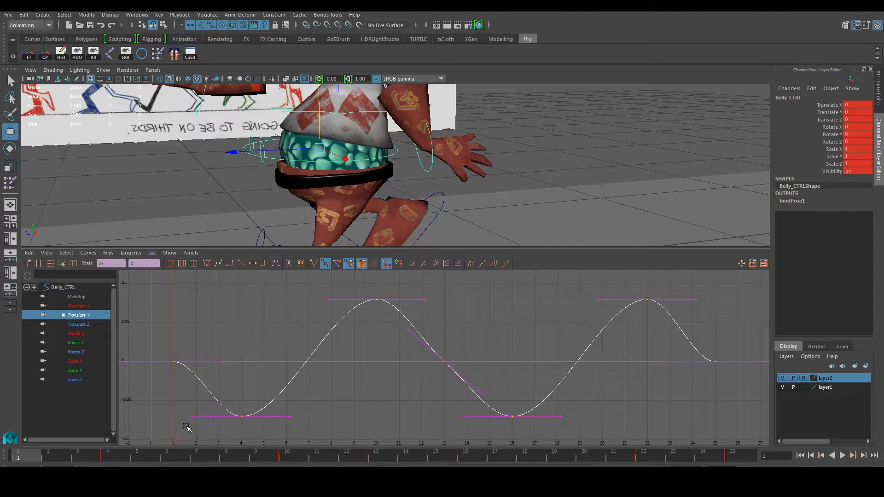
click(152, 431)
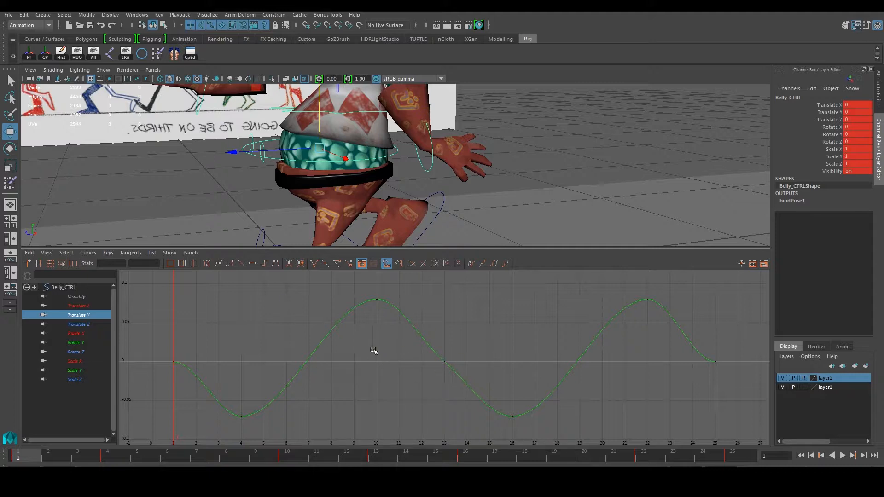
Lower the Translate Y key at frame 4 to about -0.076.
drag(212, 390, 263, 431)
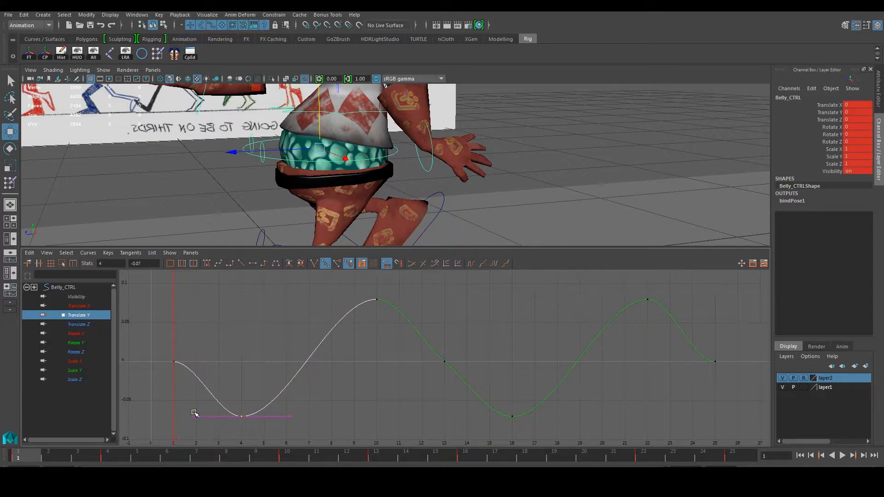
middle_drag(240, 419, 242, 422)
click(291, 421)
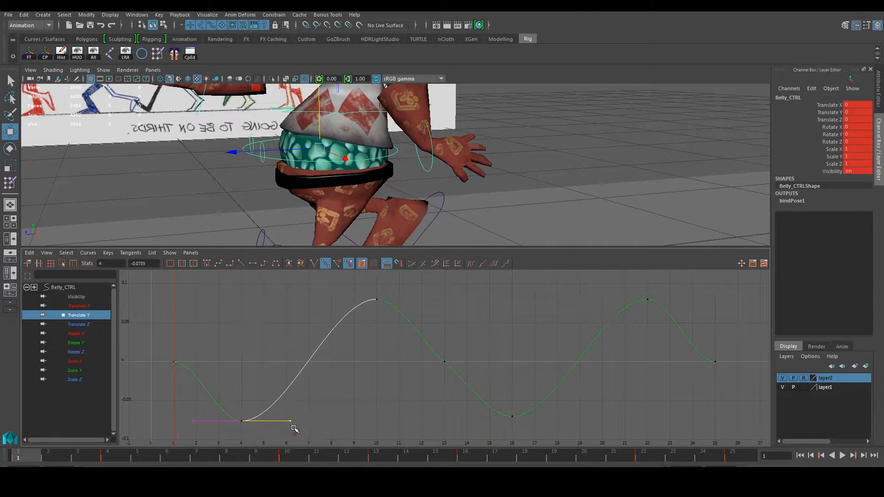
Break the tangents of the Translate Y key at frame 4 and select its outgoing handle.
drag(233, 438, 260, 397)
click(314, 263)
click(291, 421)
Try swinging the outgoing tangent handle of the frame 4 key to vertical.
middle_drag(290, 422, 206, 391)
scroll(296, 359, down, 5)
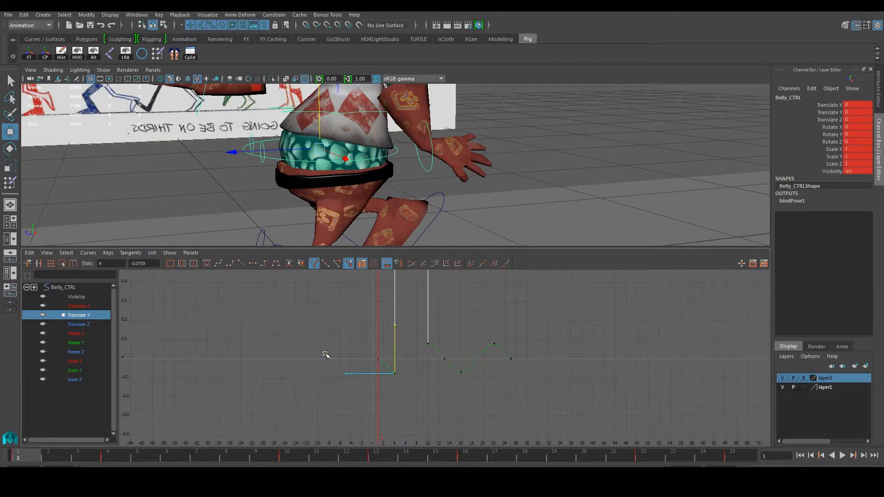
scroll(358, 344, down, 5)
alt+middle_drag(441, 355, 428, 361)
Scrub the walk to frame 7 to check the belly's motion, and undo the tangent handle change.
drag(105, 455, 29, 455)
alt+drag(417, 178, 474, 176)
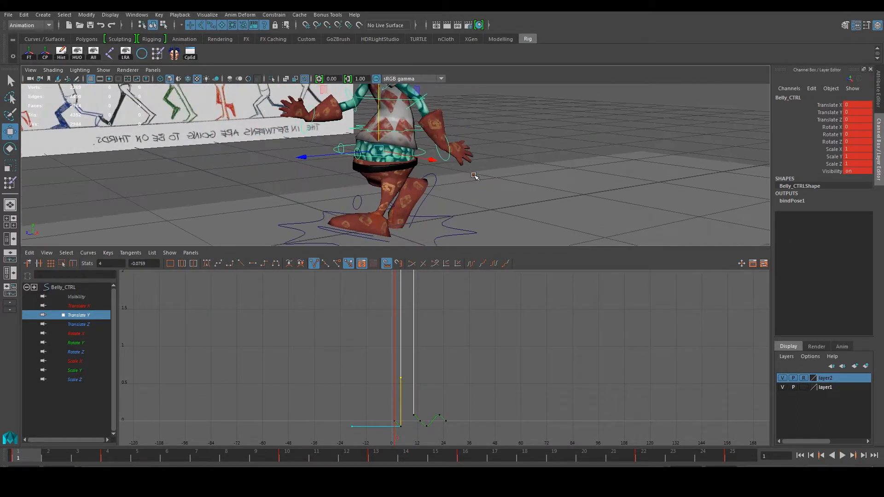
key(space)
key(space)
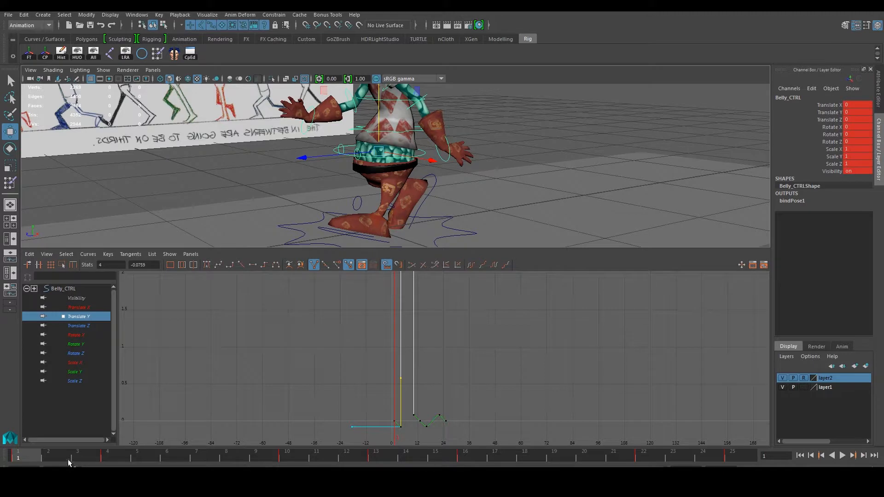
drag(40, 460, 197, 458)
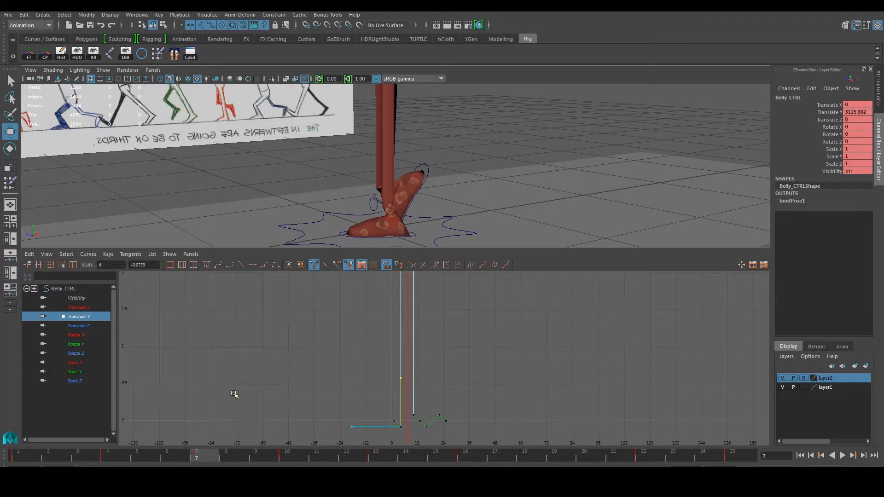
scroll(404, 119, down, 4)
key(ctrl+z)
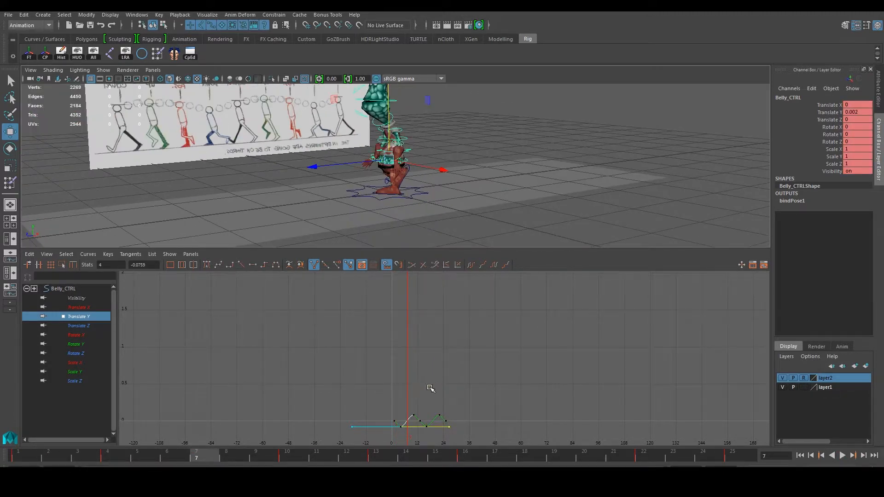
Try clamped, flat and stepped tangents on the Translate Y key at frame 10, scrub to frame 13, and undo the last change.
scroll(413, 399, up, 4)
drag(291, 412, 348, 359)
scroll(362, 347, up, 2)
alt+middle_drag(362, 349, 349, 375)
drag(342, 372, 413, 317)
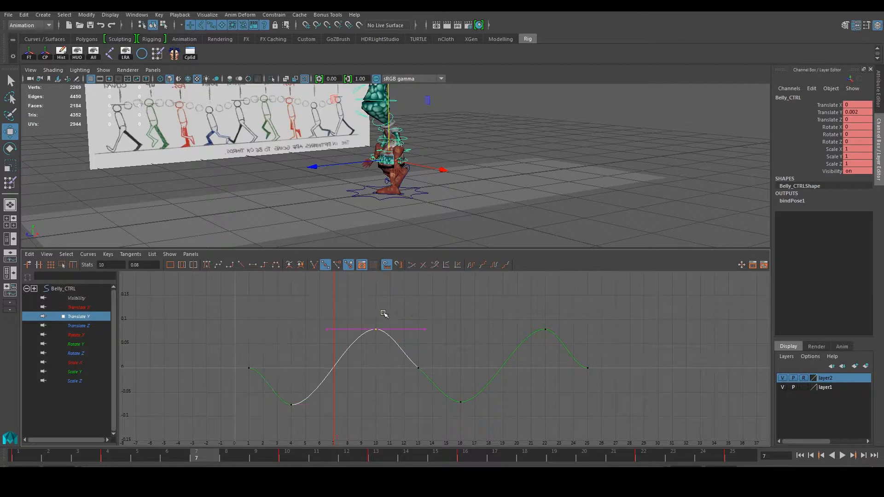
scroll(428, 186, up, 2)
scroll(427, 185, up, 1)
key(a)
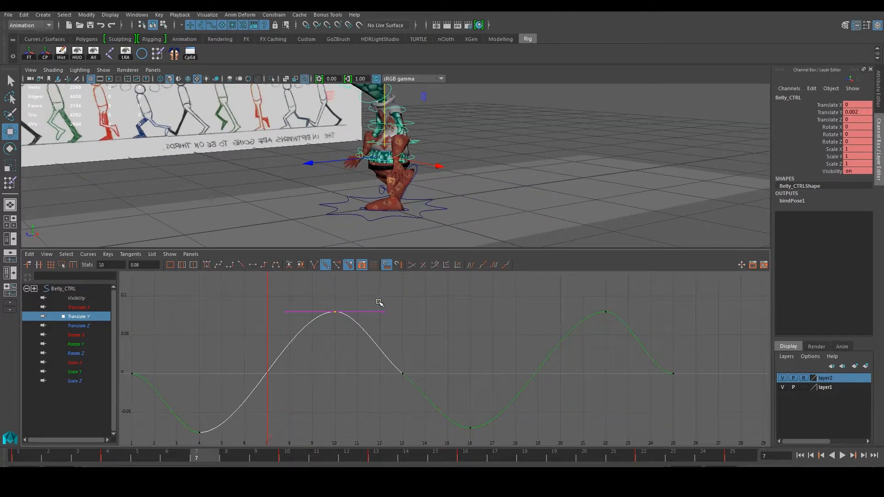
click(233, 267)
click(255, 267)
click(263, 265)
drag(256, 458, 384, 440)
key(ctrl+z)
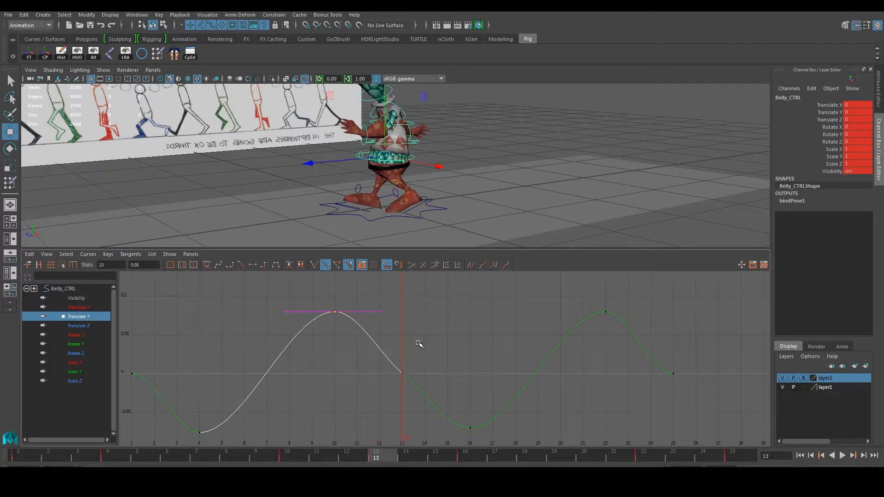
Deselect the key and turn on the Infinity display for the curves in the Graph Editor.
click(447, 332)
alt+middle_drag(305, 335, 335, 330)
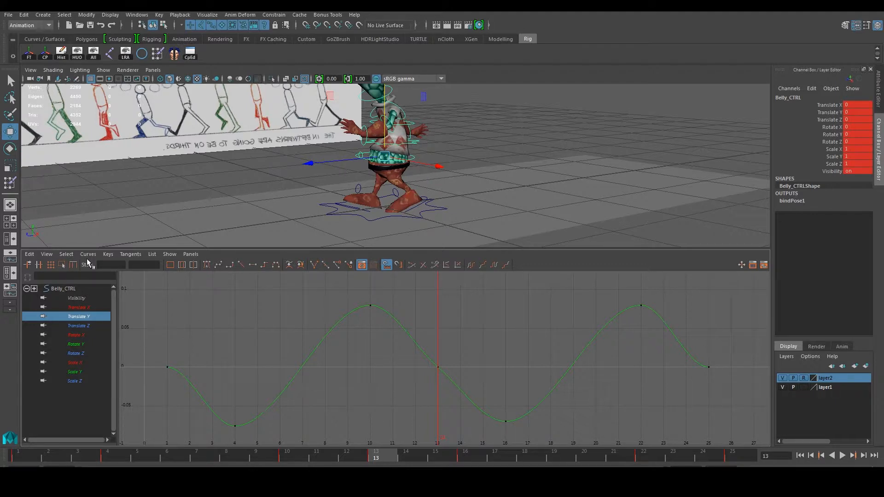
click(48, 255)
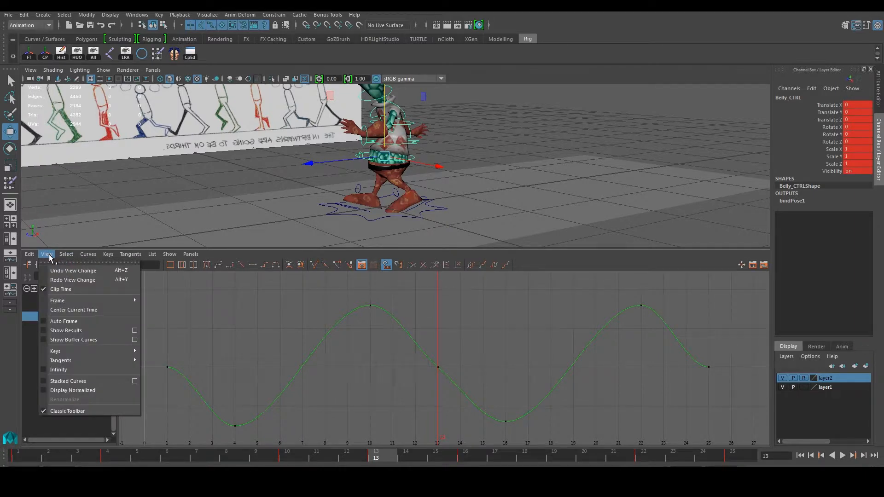
click(73, 370)
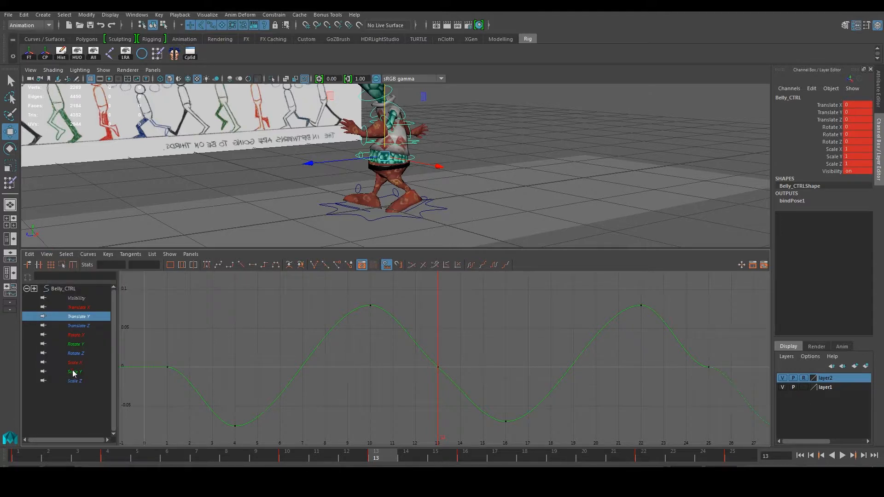
Set the Post Infinity of the belly's Translate Y curve to Cycle.
click(88, 254)
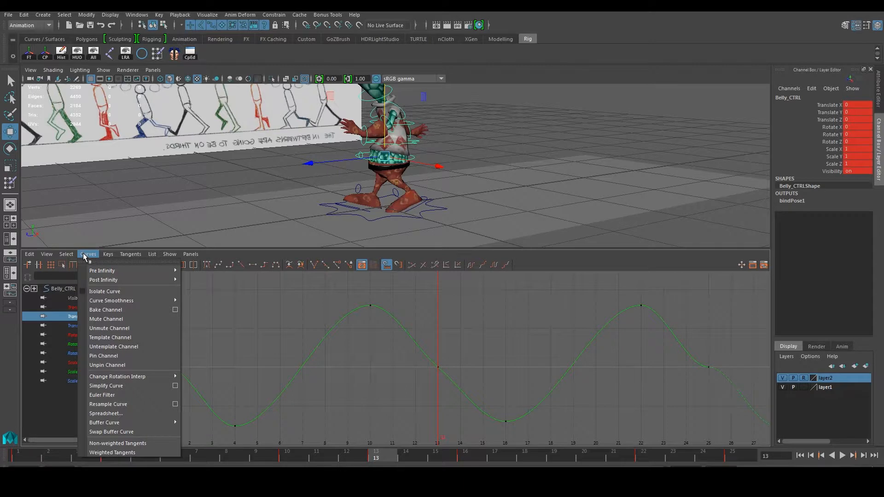
mouse_move(98, 282)
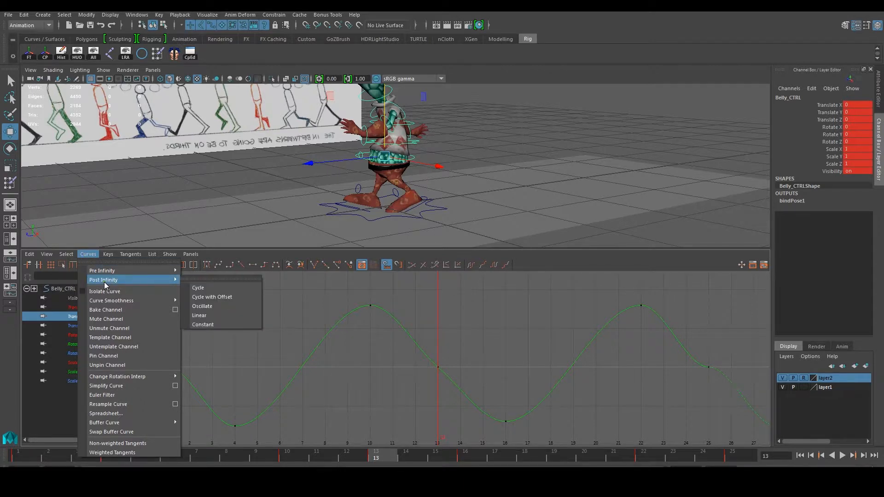
click(204, 288)
alt+right_drag(340, 334, 351, 367)
alt+middle_drag(494, 362, 310, 363)
alt+middle_drag(484, 388, 545, 354)
alt+middle_drag(280, 360, 321, 362)
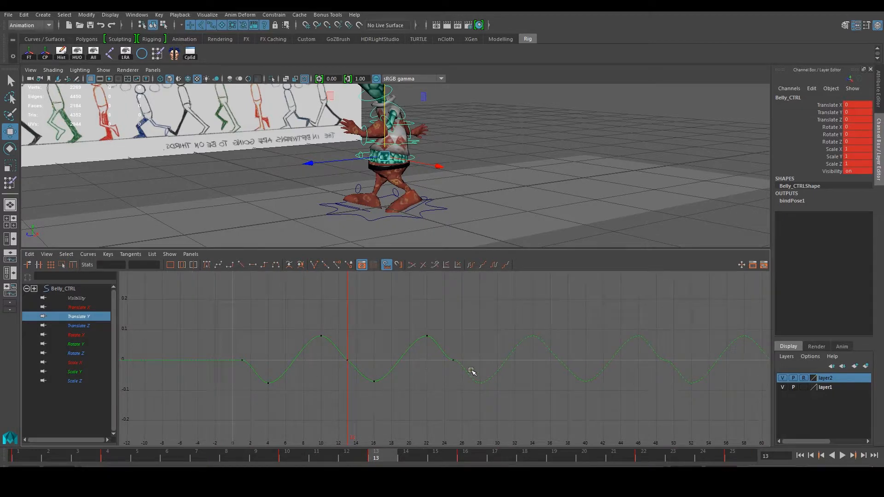
Examine the tangents of the Translate Y curve's last key at frame 25 and its first key at frame 1.
scroll(440, 369, up, 5)
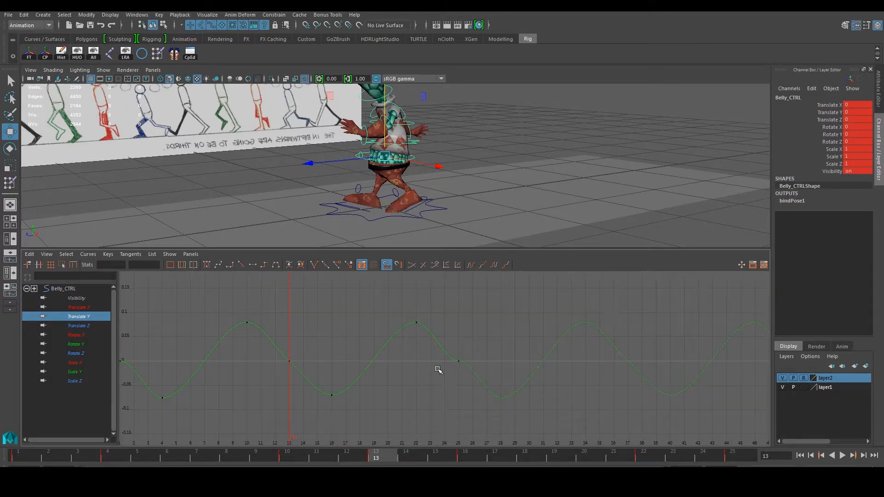
mouse_move(431, 367)
alt+middle_down()
mouse_move(456, 366)
mouse_move(440, 370)
alt+middle_up()
drag(409, 387, 464, 358)
scroll(464, 358, up, 3)
alt+middle_drag(415, 375, 501, 377)
scroll(501, 376, down, 5)
alt+middle_drag(212, 362, 315, 362)
drag(228, 355, 256, 370)
Reselect the key at frame 25 and examine how its tangent leads into the cycled part of the curve.
scroll(377, 366, up, 3)
alt+middle_drag(644, 359, 410, 356)
scroll(449, 359, up, 5)
drag(466, 343, 511, 361)
scroll(367, 319, down, 3)
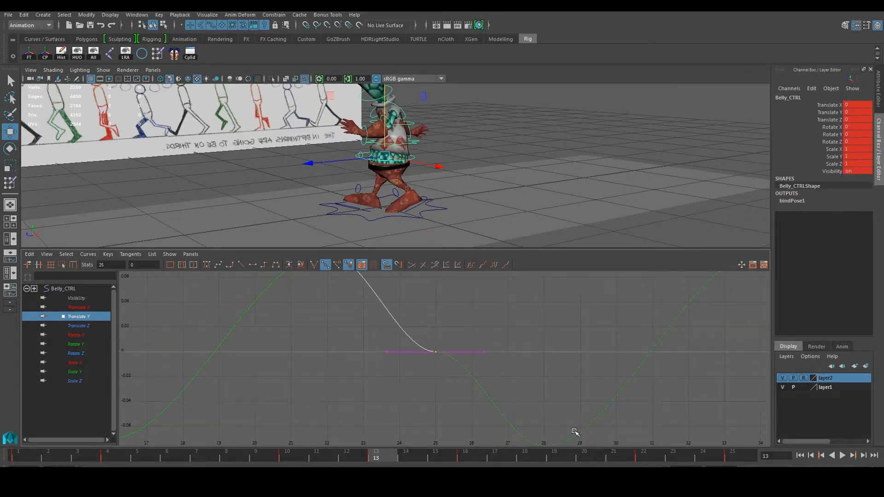
scroll(404, 350, down, 2)
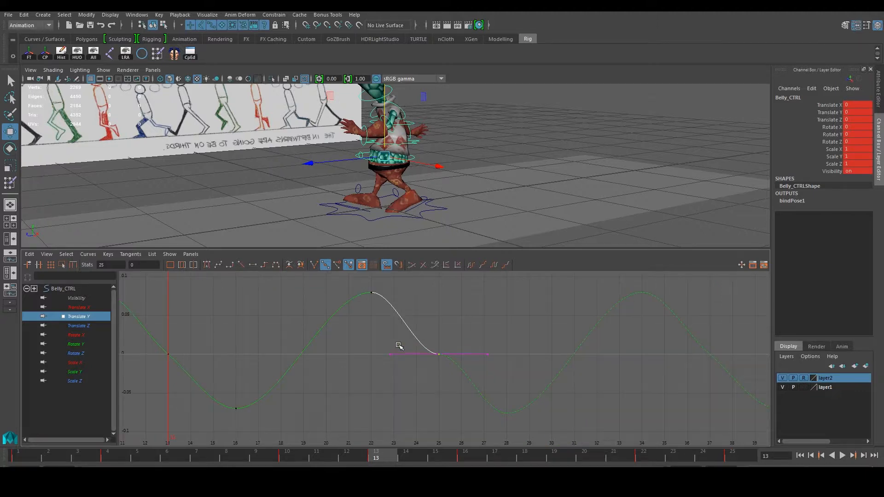
Select the Translate Y key at frame 13 and examine its tangent slope between the neighbouring high and low keys.
alt+middle_drag(404, 333, 443, 332)
alt+middle_drag(325, 362, 468, 363)
scroll(306, 358, up, 2)
alt+middle_drag(281, 355, 368, 371)
drag(312, 345, 359, 378)
scroll(333, 357, up, 2)
key(f)
scroll(360, 355, down, 2)
scroll(368, 355, up, 1)
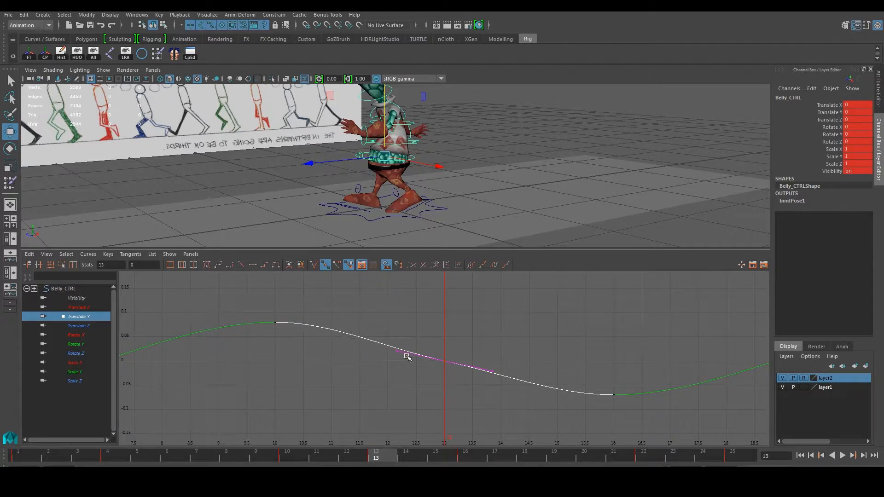
scroll(437, 357, down, 3)
scroll(436, 356, up, 3)
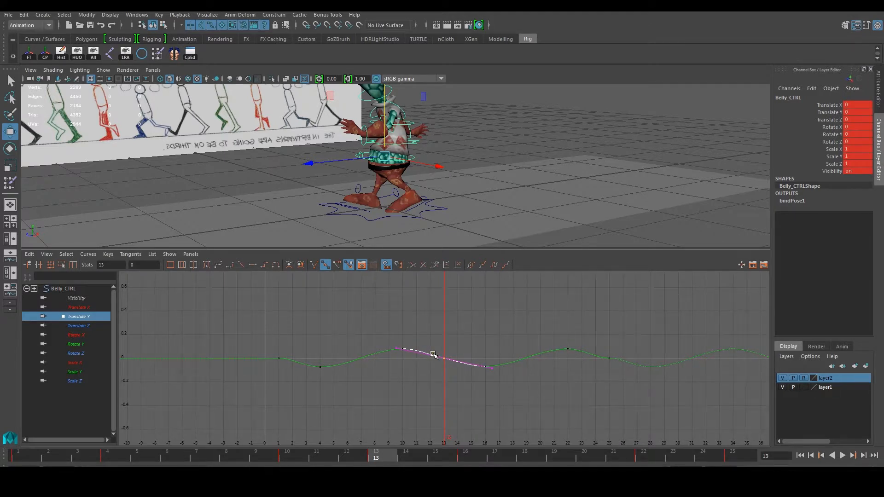
alt+middle_drag(432, 355, 385, 369)
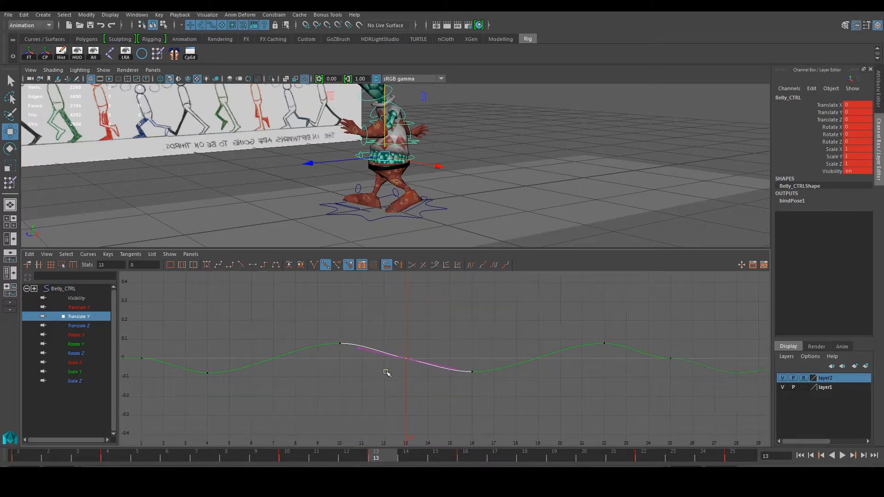
Break the tangents of the Translate Y key at frame 13 and steepen both its incoming and outgoing handles.
drag(394, 376, 413, 349)
click(313, 266)
scroll(395, 350, up, 2)
scroll(395, 350, up, 3)
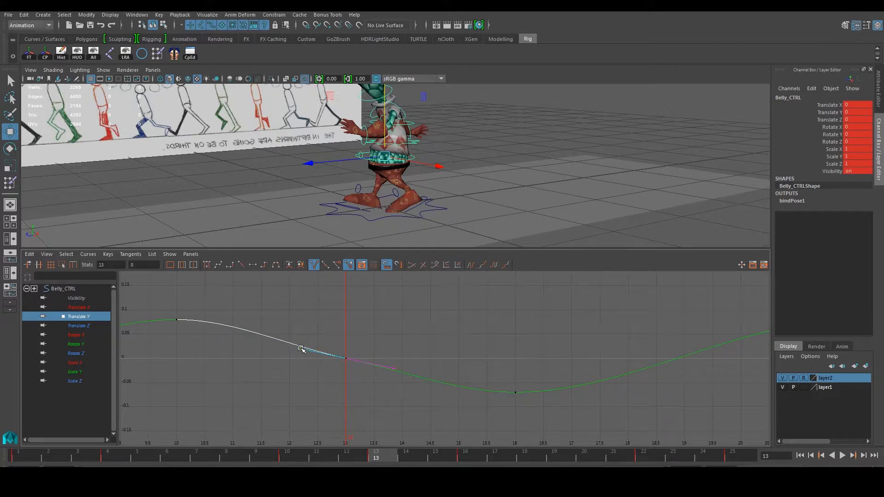
drag(299, 349, 303, 340)
drag(395, 368, 391, 377)
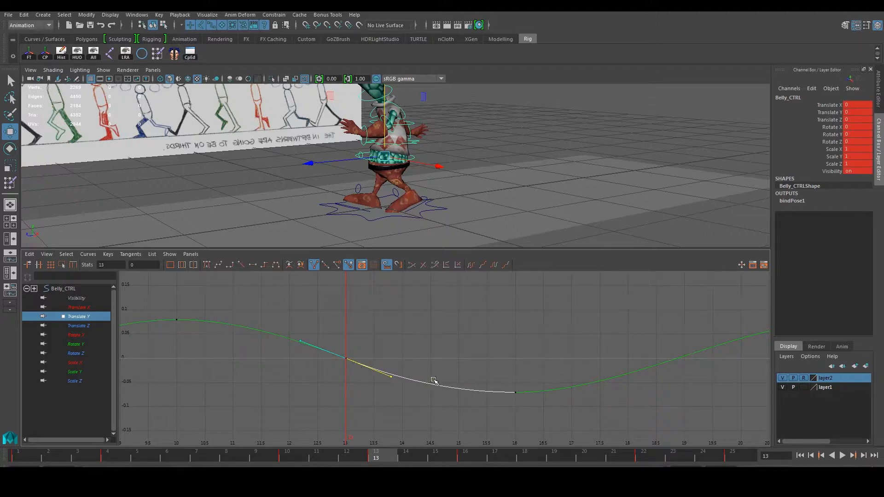
Compare the Translate Y slope at frame 13 with the flat tangent of the key at frame 25.
scroll(454, 379, down, 8)
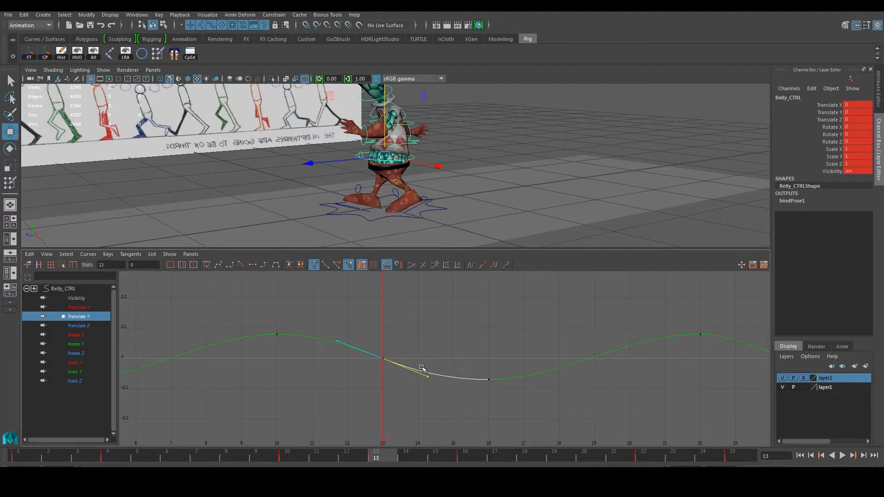
scroll(460, 355, up, 8)
drag(454, 384, 452, 378)
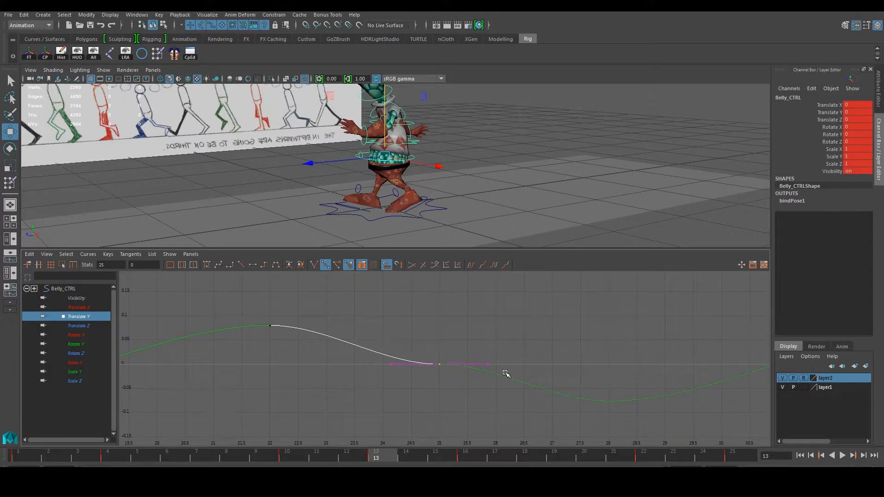
drag(379, 350, 401, 351)
Select the Translate Y key at frame 1 and get a close view of its tangent.
scroll(400, 353, down, 7)
alt+middle_drag(315, 353, 451, 354)
alt+middle_drag(278, 377, 359, 366)
drag(337, 343, 361, 370)
scroll(352, 357, up, 6)
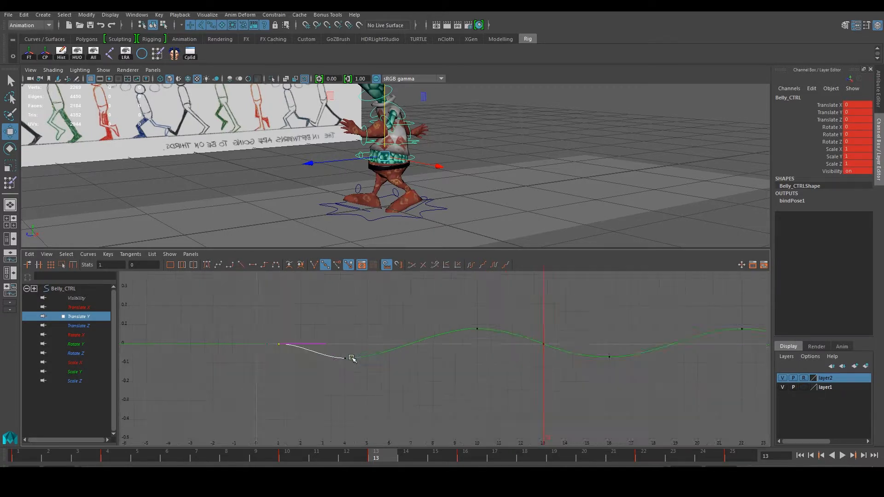
alt+middle_drag(316, 352, 440, 378)
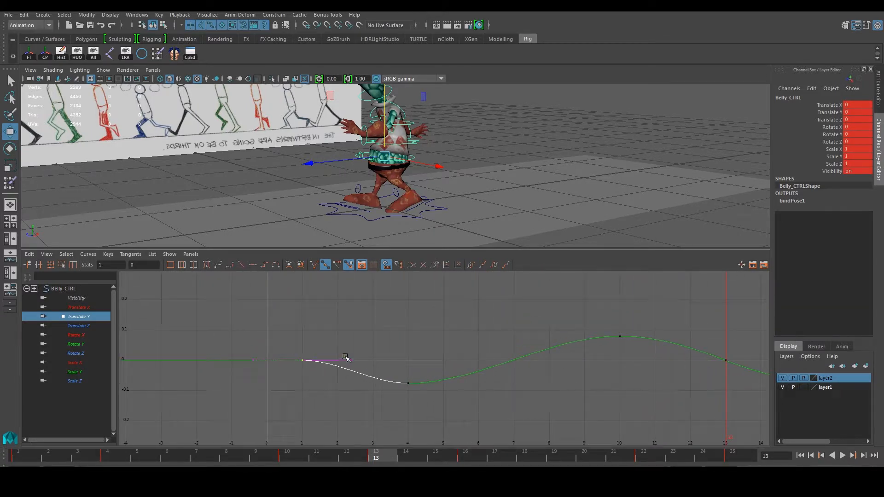
Try tilting the outgoing tangent of the Translate Y key at frame 1 steeply upward.
drag(345, 354, 360, 363)
middle_drag(353, 361, 355, 354)
scroll(354, 355, down, 6)
alt+middle_drag(457, 351, 288, 355)
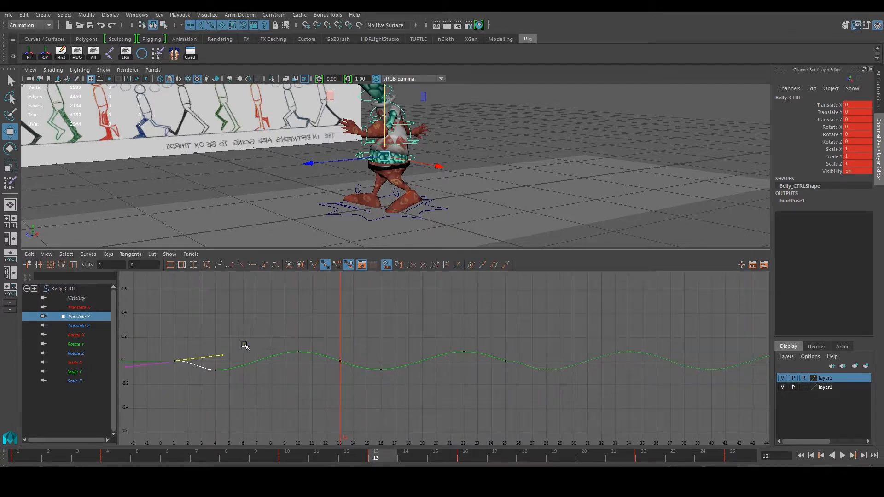
drag(223, 355, 218, 381)
drag(221, 386, 232, 307)
Scrub the first frames and play back the walk cycle to check the belly's motion with the upward tangent.
drag(81, 460, 57, 455)
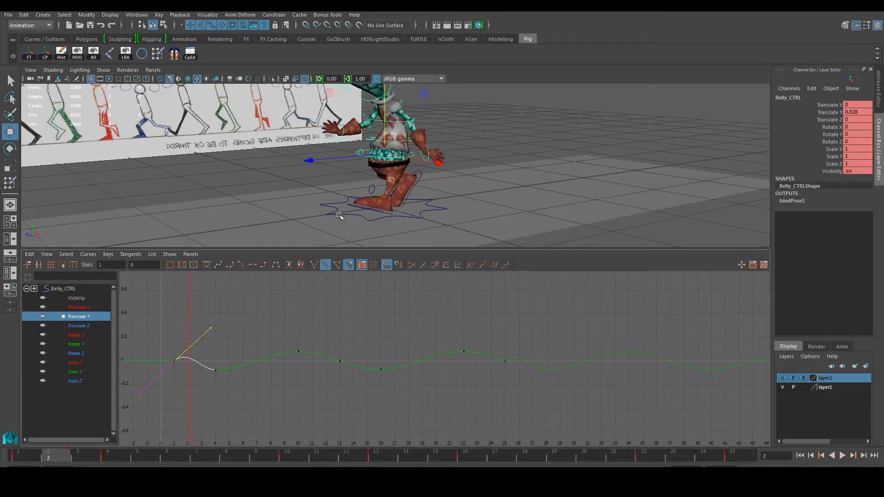
key(alt+v)
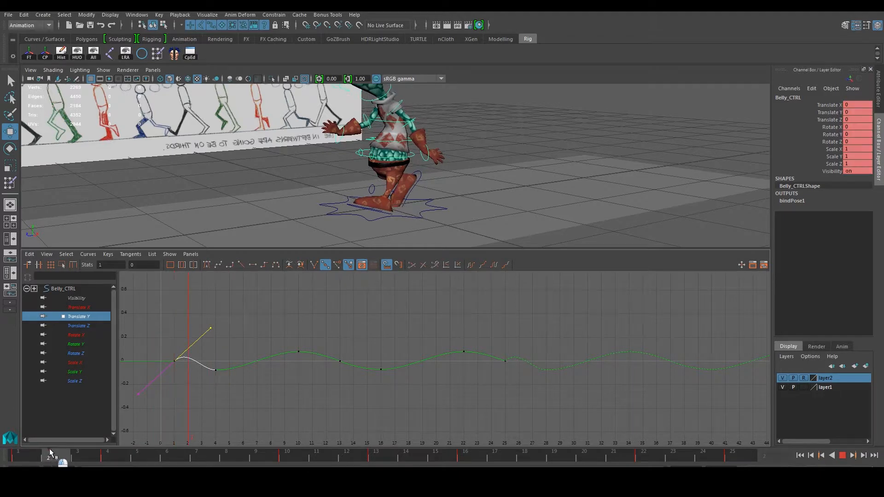
key(alt+v)
click(842, 455)
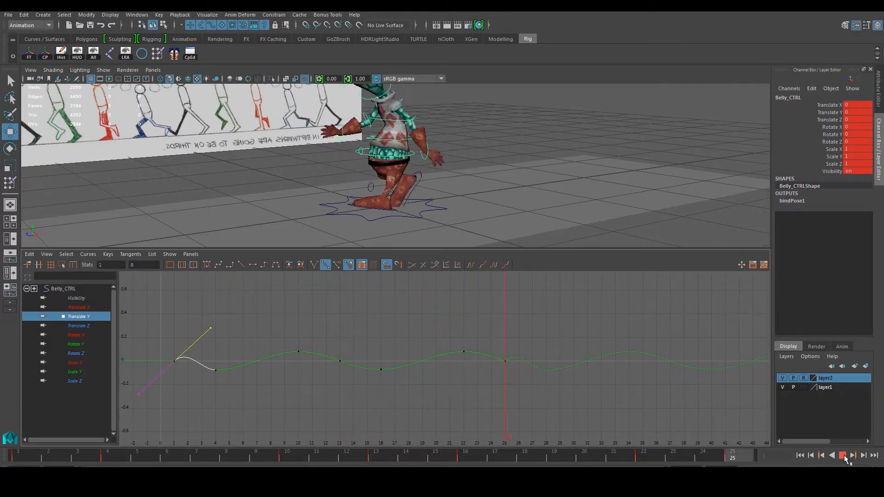
click(843, 456)
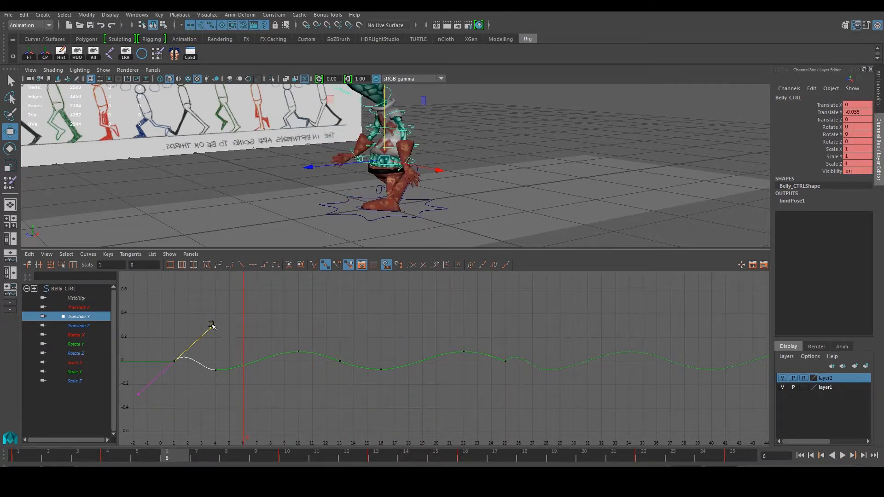
Angle the frame 1 key's outgoing tangent down toward the low key at frame 4 and play back with the belly control deselected.
drag(210, 329, 219, 383)
click(842, 456)
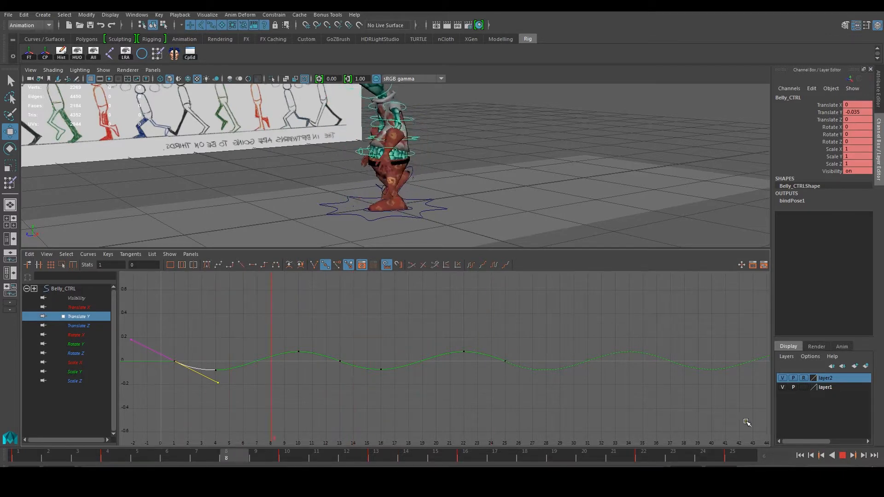
click(503, 131)
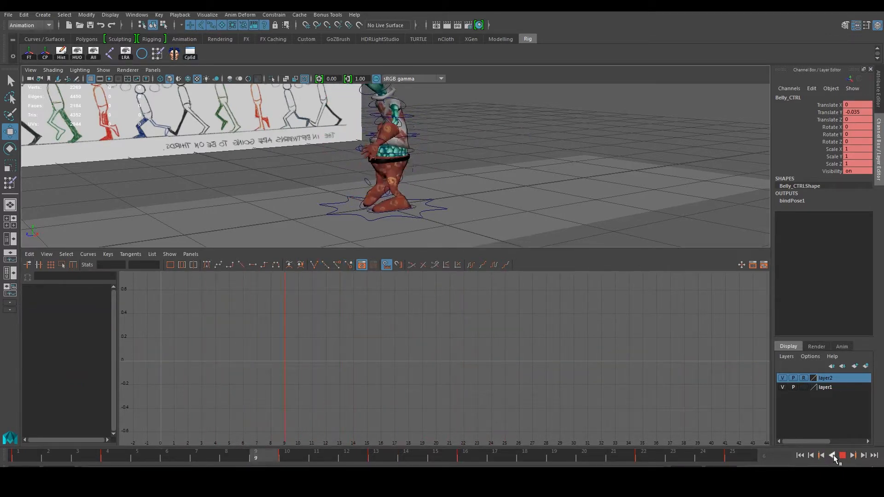
click(842, 455)
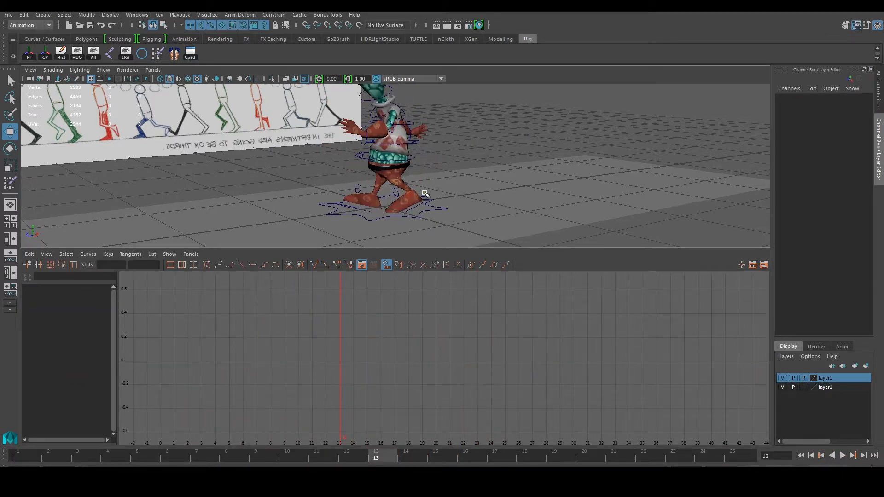
Select the neck control and frame its animation keys in the Graph Editor.
scroll(429, 197, up, 2)
click(437, 207)
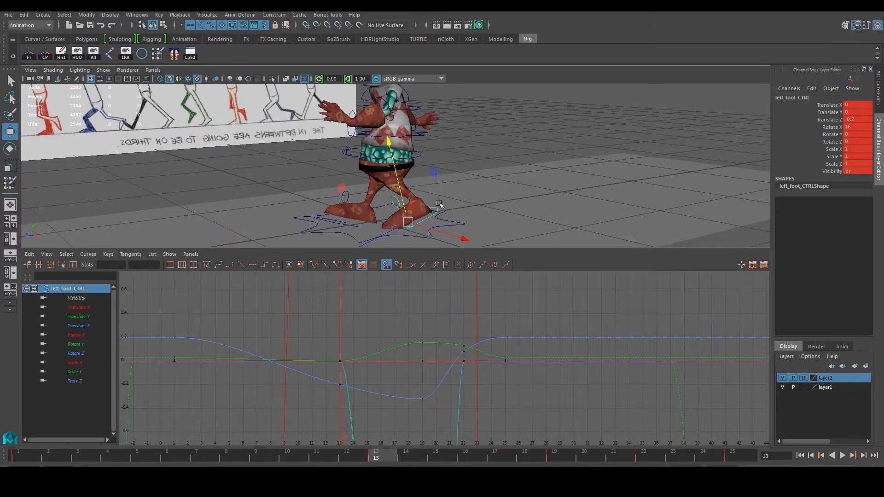
alt+drag(360, 179, 384, 164)
click(384, 165)
key(a)
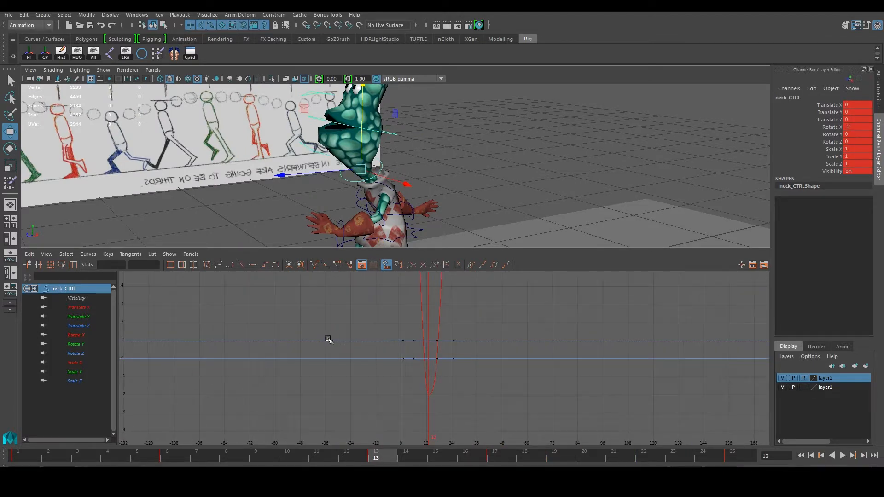
scroll(375, 336, up, 6)
drag(377, 407, 491, 282)
key(f)
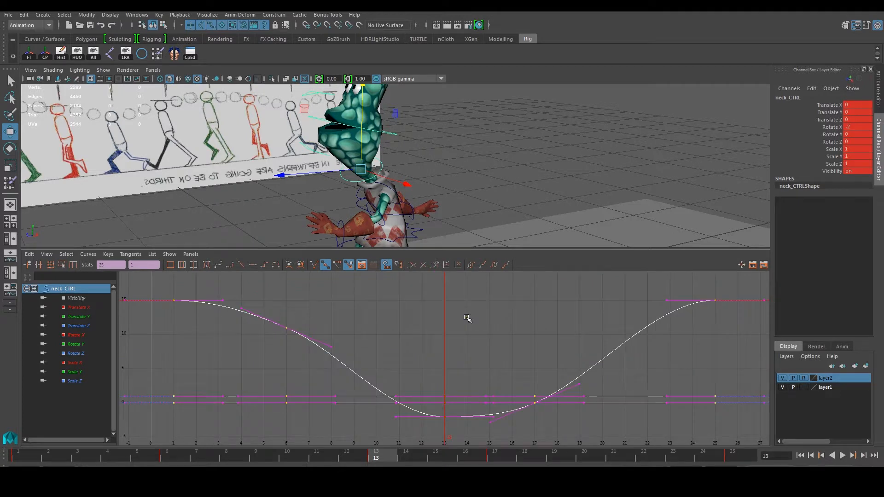
Isolate the neck control's Rotate X curve and set its post infinity to Cycle.
click(80, 308)
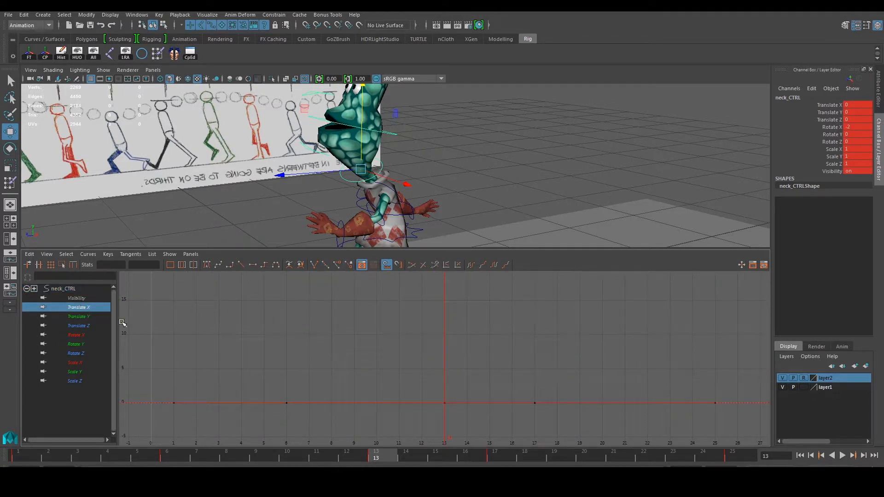
drag(111, 456, 138, 457)
click(85, 333)
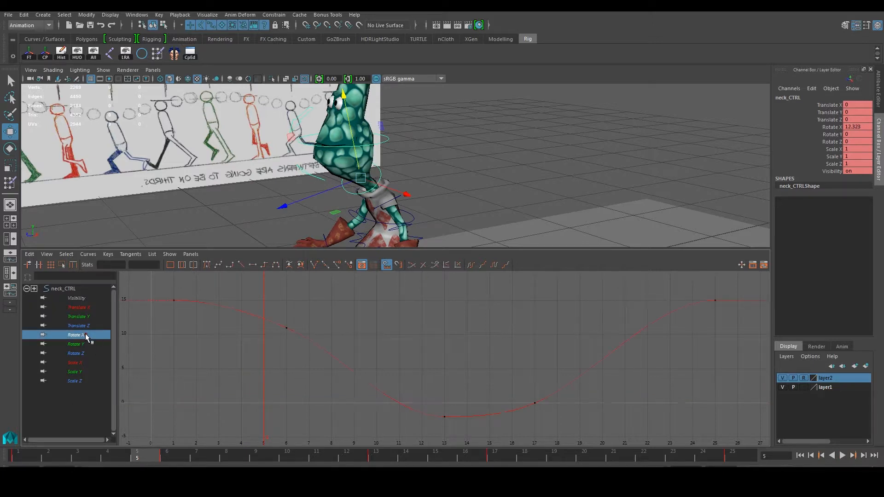
scroll(380, 363, down, 3)
alt+middle_drag(491, 363, 487, 378)
alt+right_drag(487, 379, 407, 381)
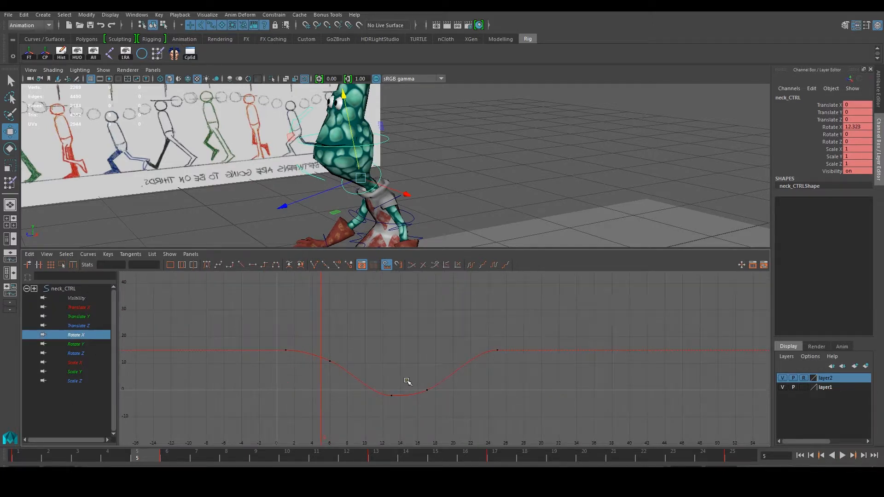
click(88, 256)
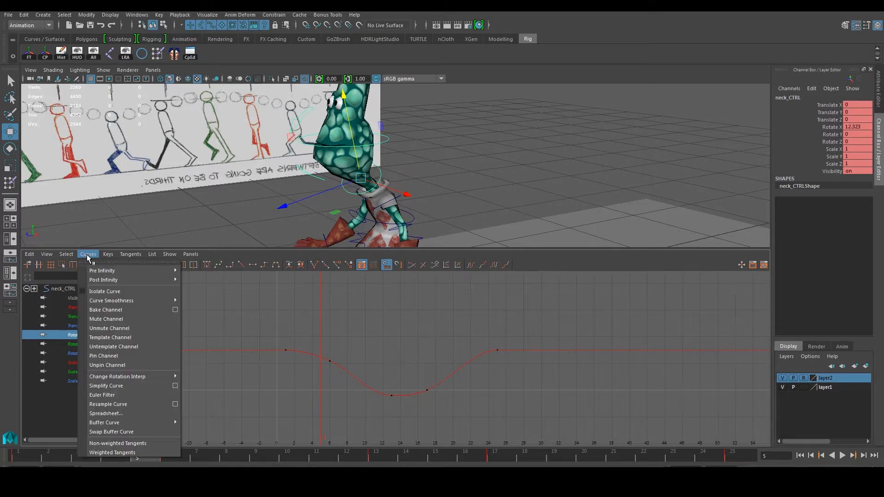
mouse_move(109, 279)
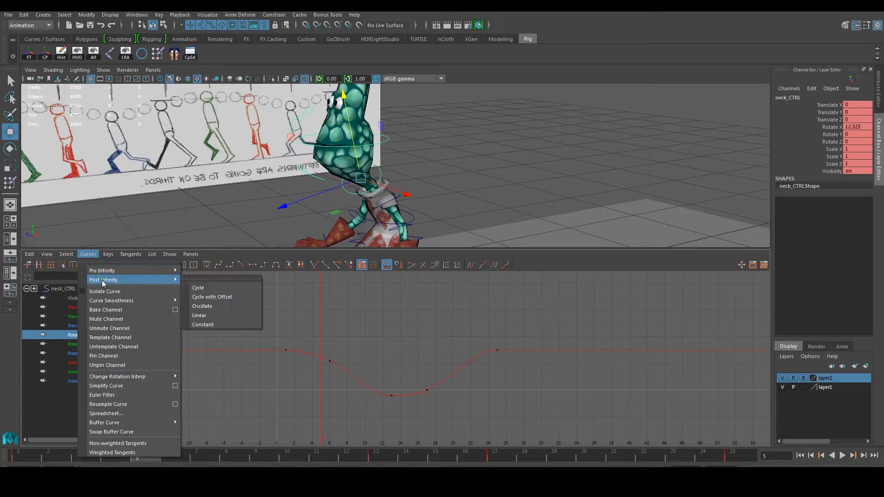
click(199, 288)
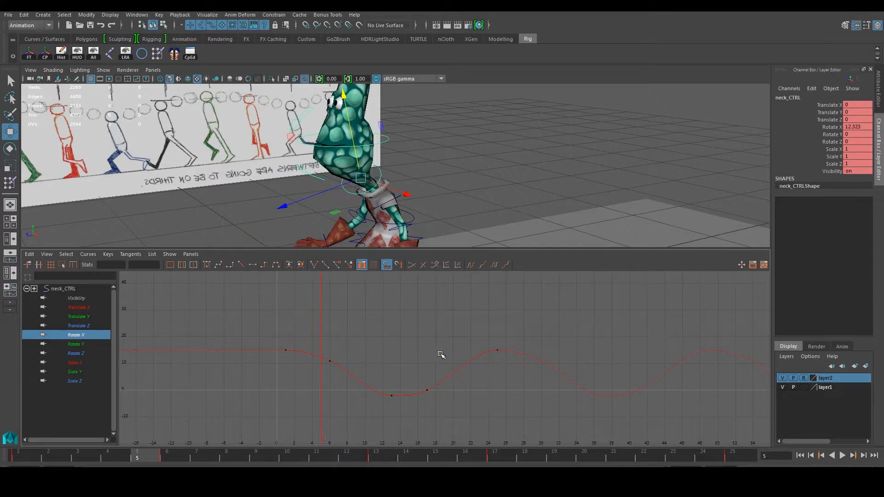
Break the tangents of the neck's Rotate X key at frame 13 and raise its incoming handle.
alt+middle_drag(468, 363, 427, 353)
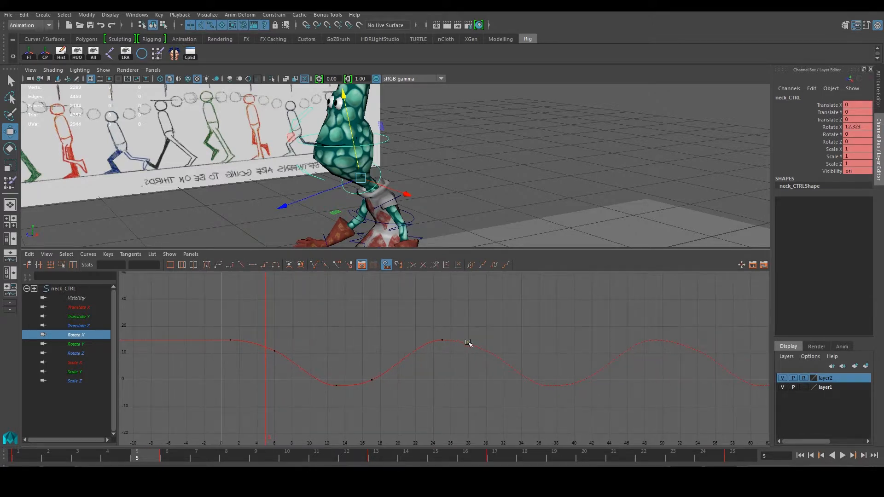
scroll(381, 377, up, 3)
alt+middle_drag(348, 376, 445, 345)
drag(337, 385, 385, 352)
scroll(381, 354, up, 2)
click(313, 265)
drag(252, 354, 277, 387)
middle_drag(279, 384, 283, 371)
Adjust the outgoing handle of the Rotate X key at frame 13 and check the curve through its cycled part.
drag(405, 336, 448, 378)
click(370, 379)
middle_drag(370, 379, 377, 385)
drag(313, 390, 382, 384)
middle_drag(373, 375, 374, 372)
alt+middle_drag(306, 352, 437, 407)
scroll(442, 405, down, 4)
alt+middle_drag(548, 379, 375, 391)
alt+middle_drag(511, 362, 522, 337)
click(509, 359)
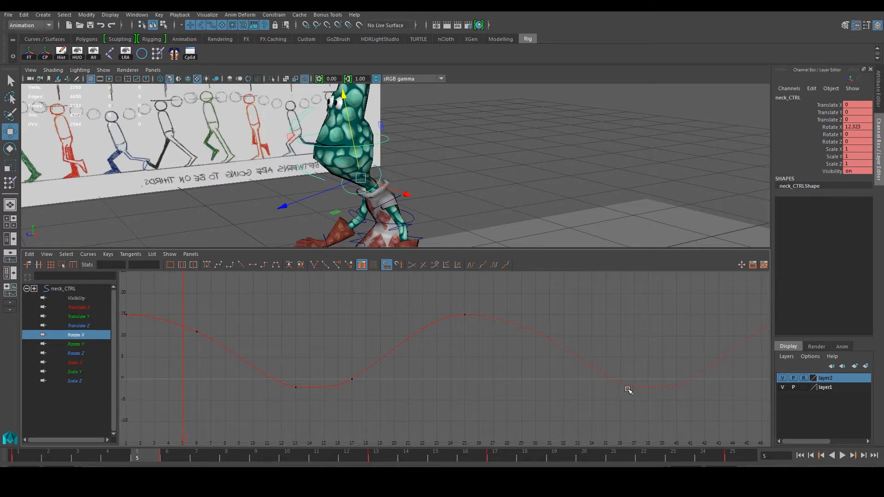
Fine-tune the frame 13 key's incoming handle and lower its outgoing handle to round the trough between frames 13 and 17.
click(296, 387)
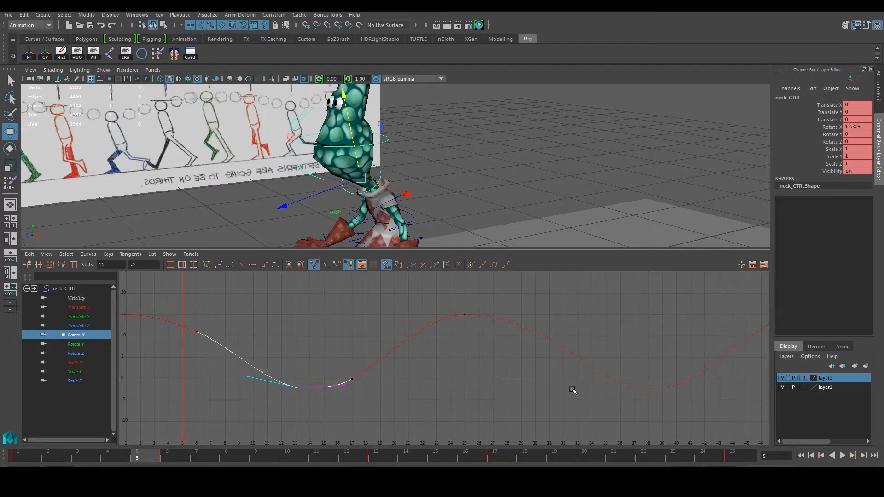
click(247, 376)
mouse_move(248, 371)
middle_down()
mouse_move(252, 364)
mouse_move(249, 373)
middle_up()
click(348, 389)
middle_drag(348, 389, 358, 410)
middle_drag(346, 405, 345, 375)
middle_drag(342, 379, 354, 405)
Select the neck's Rotate X key at frame 25 and tilt its outgoing tangent slightly upward.
scroll(449, 390, down, 3)
alt+middle_drag(396, 381, 429, 388)
drag(486, 349, 502, 327)
alt+middle_drag(521, 330, 443, 343)
scroll(443, 343, up, 3)
drag(436, 333, 459, 356)
middle_drag(451, 349, 451, 345)
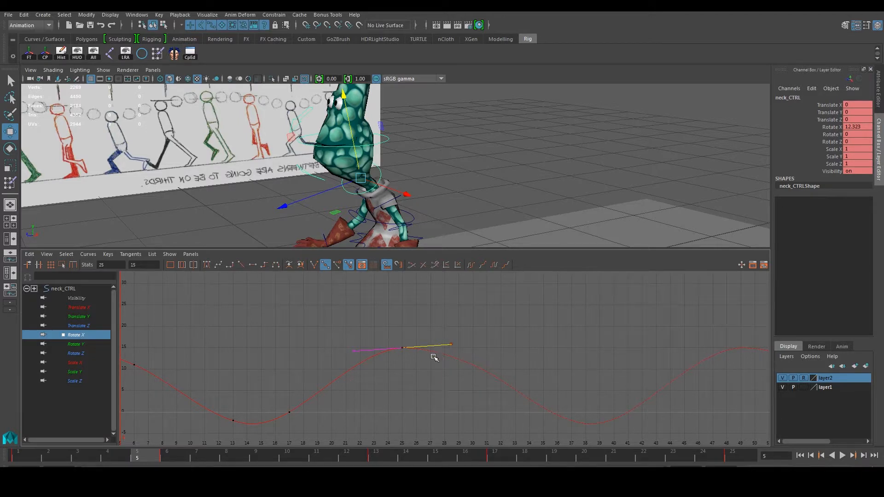
click(420, 391)
Maximize the perspective view, deselect the neck control and play back the walk cycle from the side, stopping it at the end.
key(space)
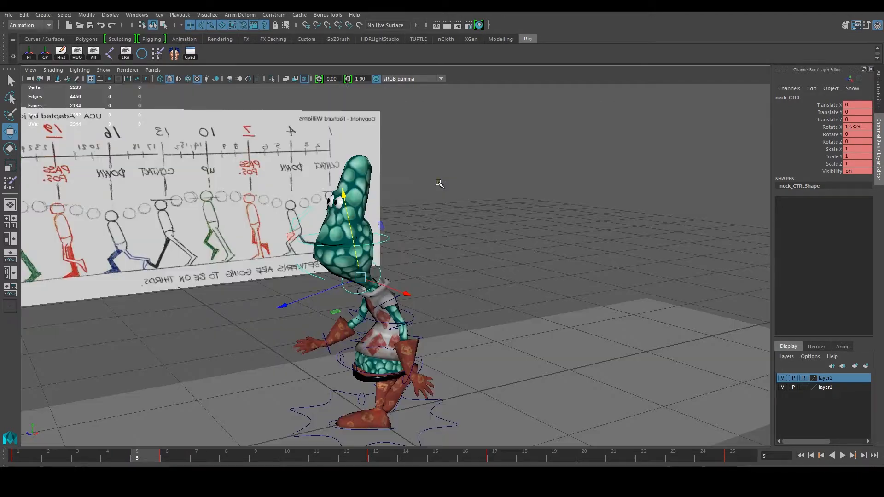
scroll(442, 203, down, 3)
click(480, 257)
click(841, 456)
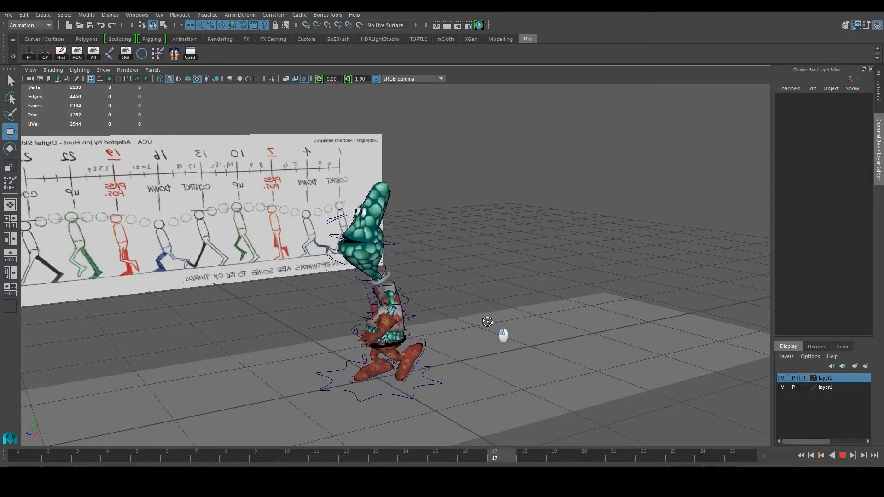
alt+drag(492, 326, 448, 310)
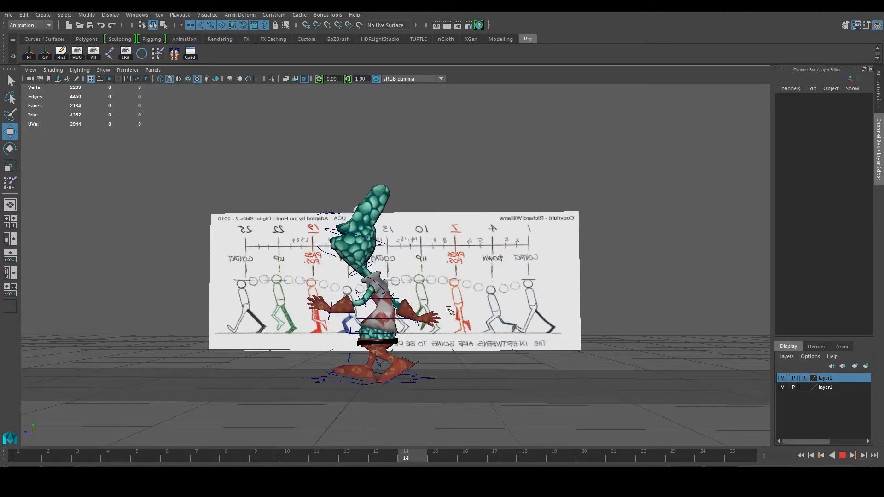
key(Escape)
Select the character's upper jaw control and restore the layout with the Graph Editor.
scroll(499, 345, up, 3)
alt+drag(426, 345, 478, 337)
alt+middle_drag(477, 339, 459, 284)
scroll(459, 285, up, 1)
scroll(460, 285, up, 2)
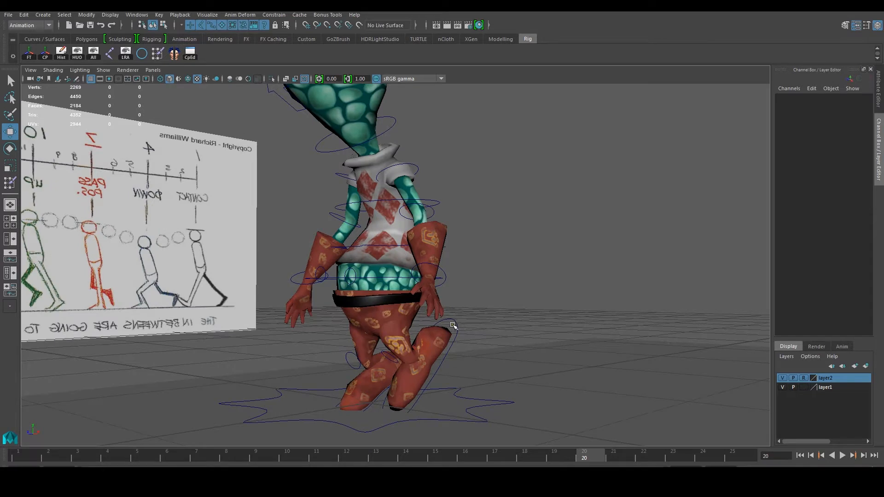
alt+middle_drag(456, 314, 453, 383)
alt+drag(429, 328, 474, 329)
alt+middle_drag(468, 235, 470, 328)
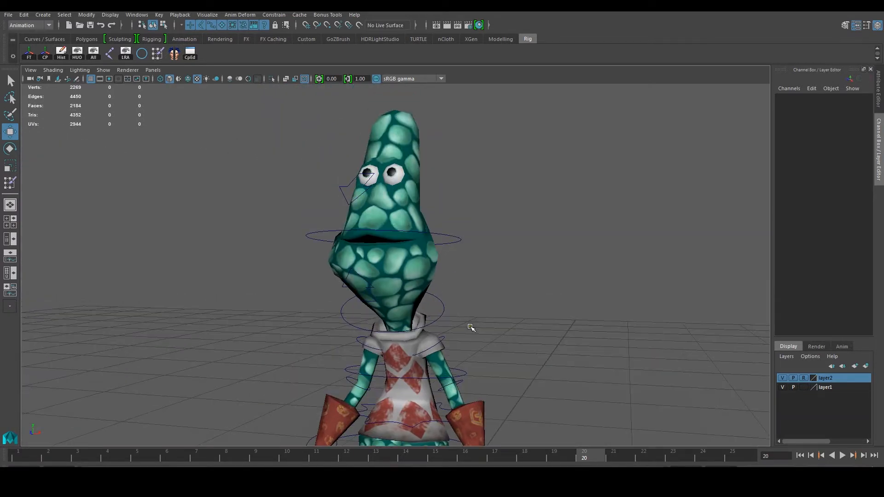
alt+drag(467, 294, 408, 291)
click(281, 195)
key(space)
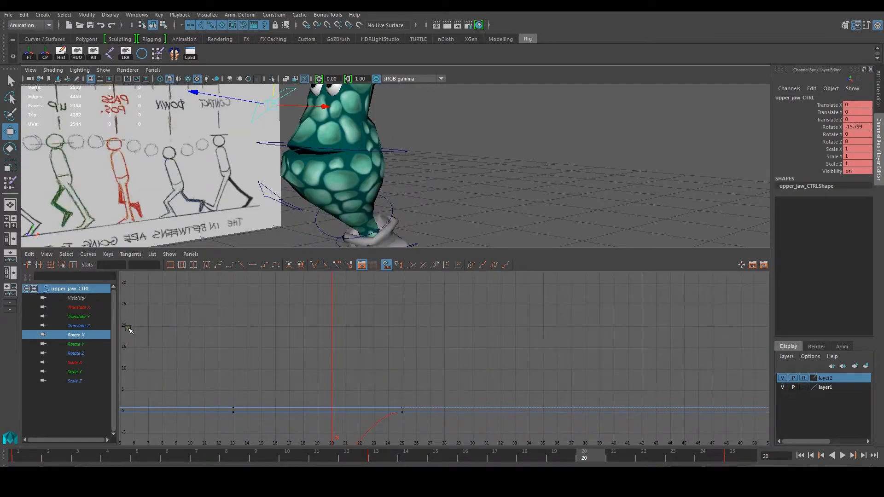
Isolate the upper jaw control's Rotate X curve and set its post-infinity to Cycle.
scroll(366, 370, down, 3)
alt+middle_drag(324, 372, 366, 290)
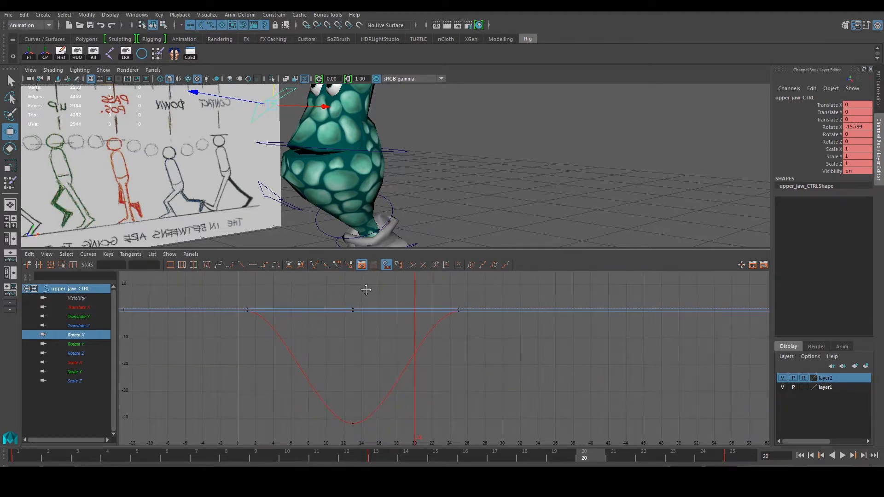
click(93, 335)
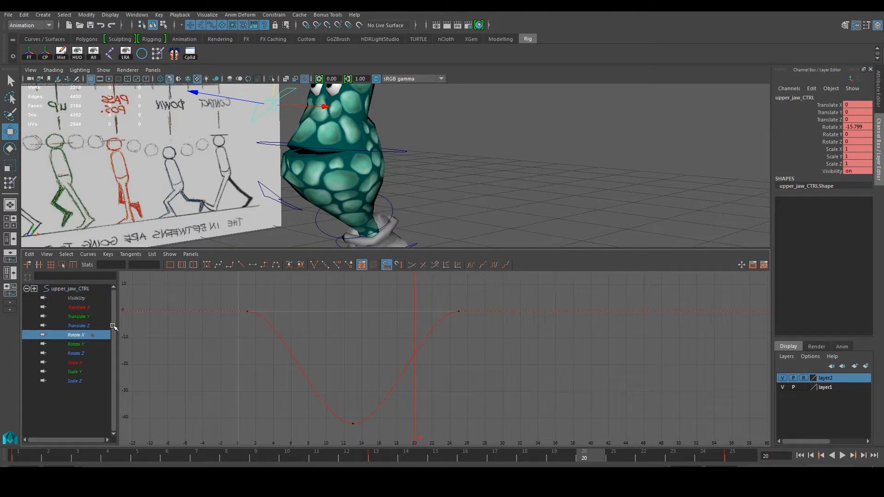
click(88, 255)
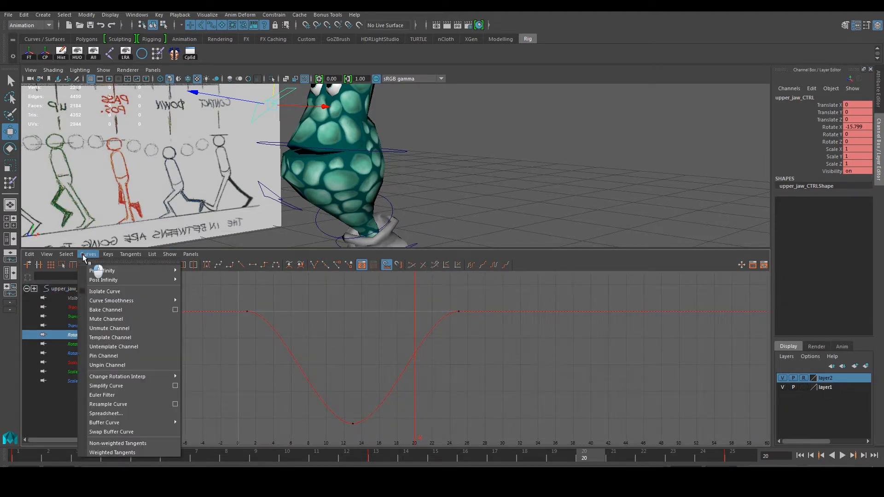
mouse_move(103, 280)
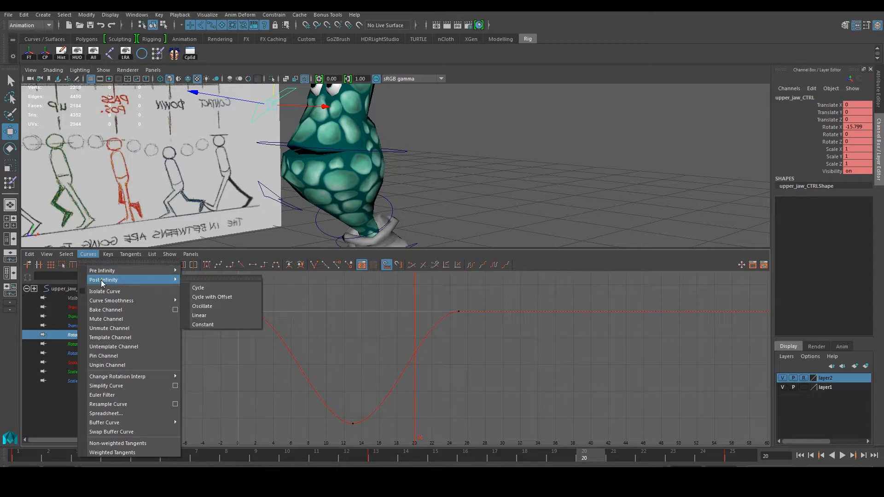
click(210, 291)
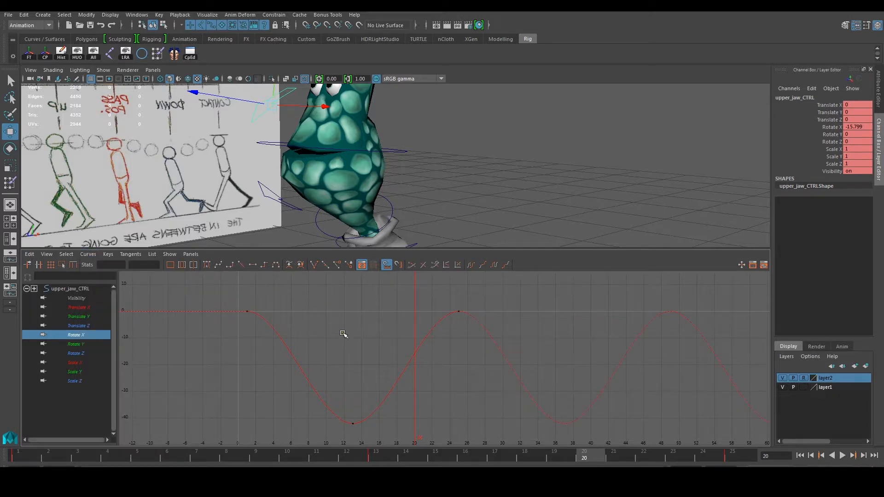
Select the upper jaw's Rotate X key at frame 25 and slightly adjust its incoming tangent handle.
drag(448, 324, 470, 297)
drag(392, 298, 415, 320)
middle_drag(409, 311, 408, 311)
Select the upper jaw's Rotate X key at frame 13, break its tangents and lower the outgoing handle.
drag(340, 398, 377, 413)
click(404, 421)
click(400, 421)
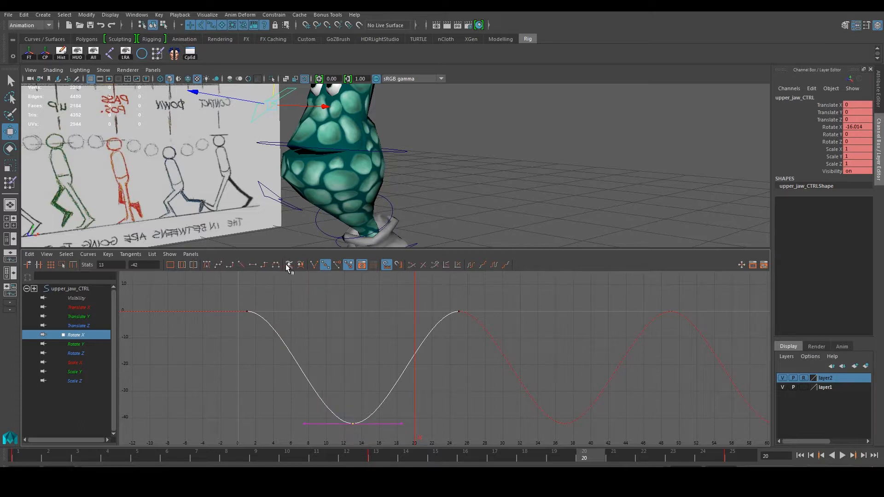
drag(392, 413, 408, 438)
middle_drag(401, 422, 402, 439)
Raise the frame 13 key's incoming handle and nudge the key down to about -42.34.
drag(302, 409, 303, 426)
middle_drag(304, 427, 354, 425)
click(353, 423)
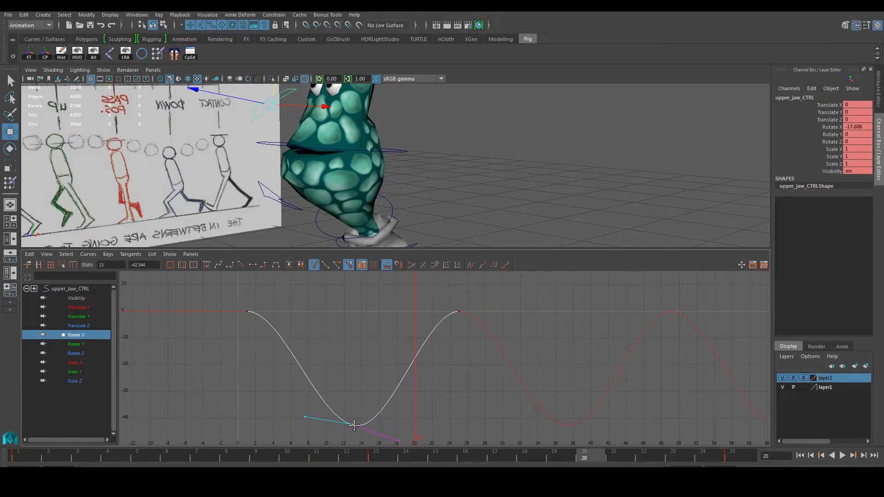
alt+middle_drag(423, 413, 423, 384)
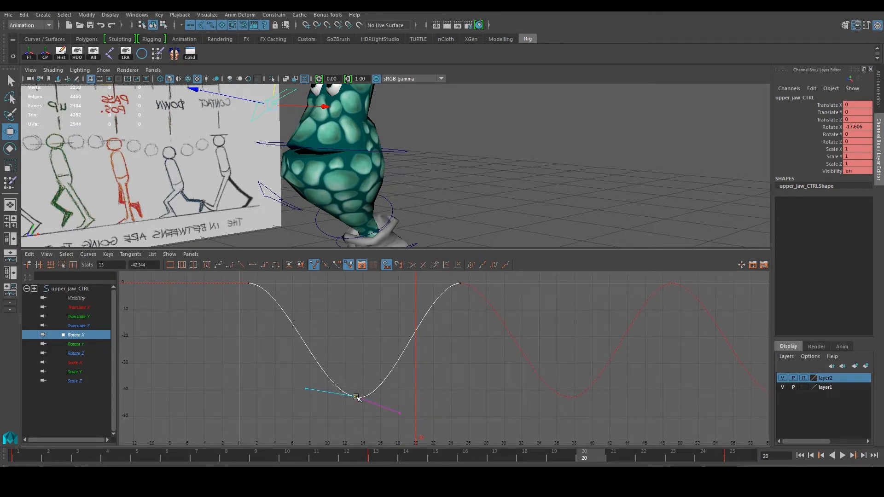
middle_drag(356, 396, 356, 400)
key(ctrl+z)
alt+middle_drag(443, 366, 430, 402)
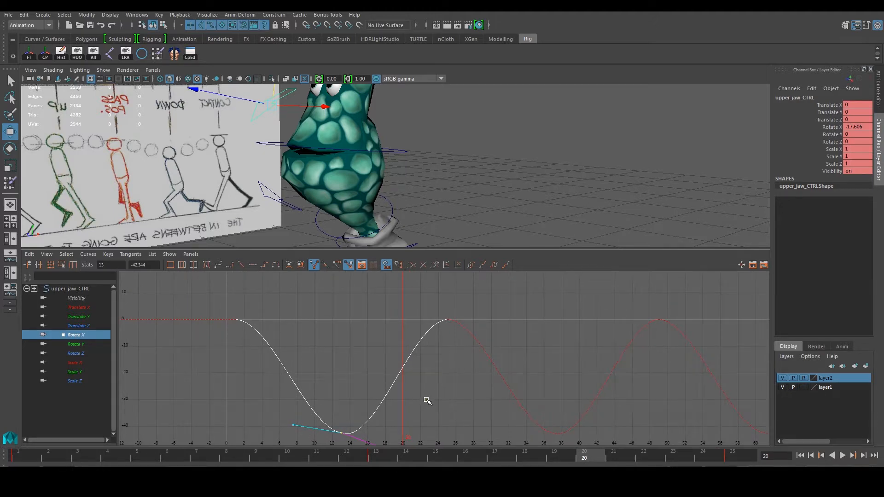
Select the lower jaw control and set its Rotate X curve's post-infinity to Cycle.
alt+drag(380, 234, 295, 216)
click(273, 213)
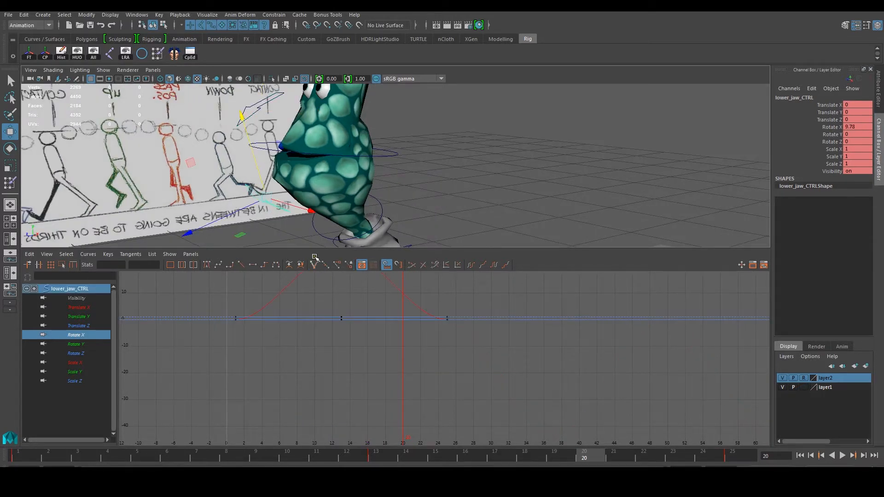
key(f)
click(82, 308)
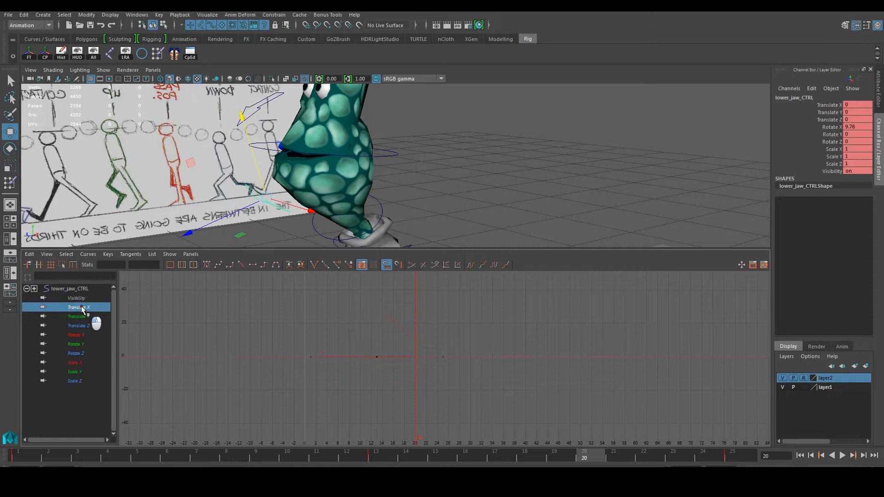
click(83, 336)
key(f)
click(88, 255)
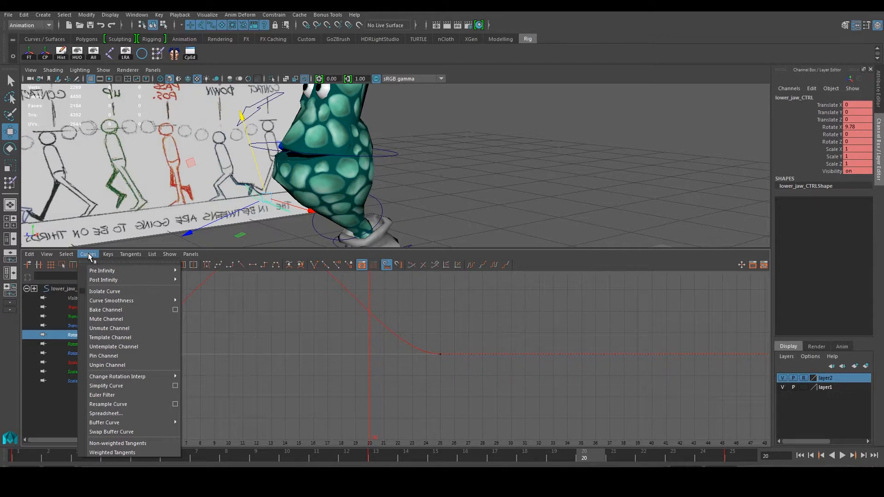
mouse_move(109, 254)
mouse_move(110, 279)
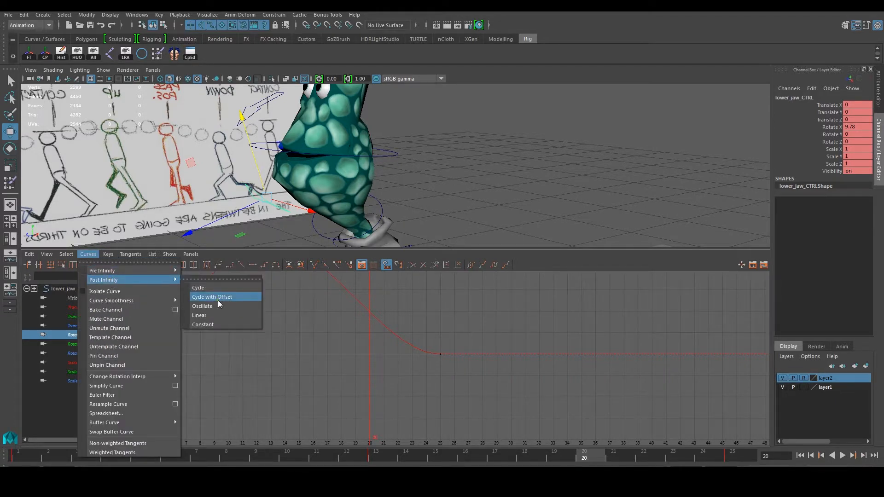
click(215, 289)
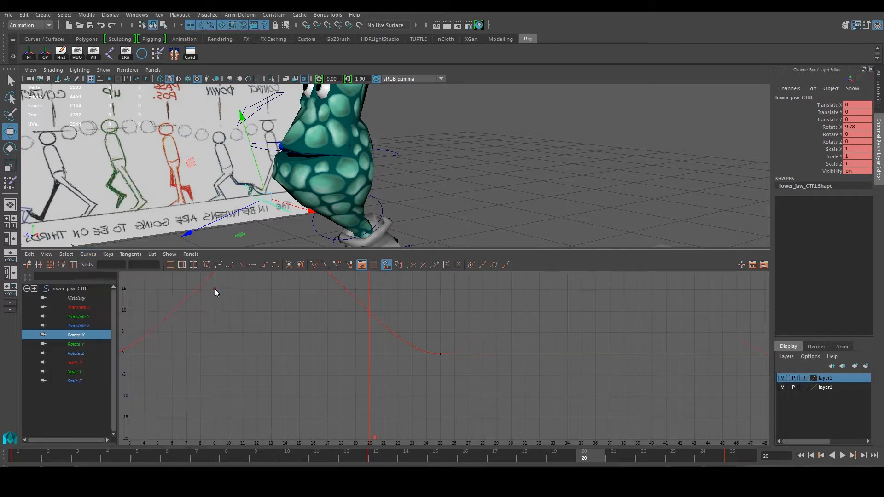
Select the lower jaw's Rotate X key at frame 25 and raise its incoming tangent handle slightly.
drag(416, 340, 457, 366)
alt+middle_drag(459, 357, 444, 372)
drag(370, 363, 383, 379)
middle_drag(378, 370, 380, 362)
Break the tangents of the lower jaw's frame 25 key, raise the outgoing handle and lower the incoming one to smooth the loop.
drag(464, 369, 476, 378)
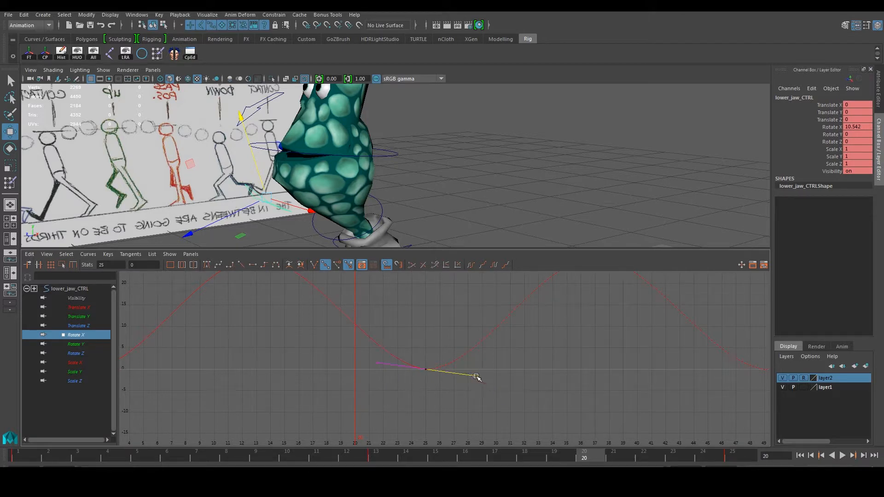
drag(411, 409, 474, 379)
click(314, 266)
middle_drag(474, 376, 477, 368)
drag(363, 352, 387, 372)
middle_drag(378, 363, 378, 372)
alt+middle_drag(240, 374, 367, 376)
alt+middle_drag(435, 337, 393, 410)
scroll(405, 405, down, 4)
click(500, 370)
alt+middle_drag(490, 370, 449, 341)
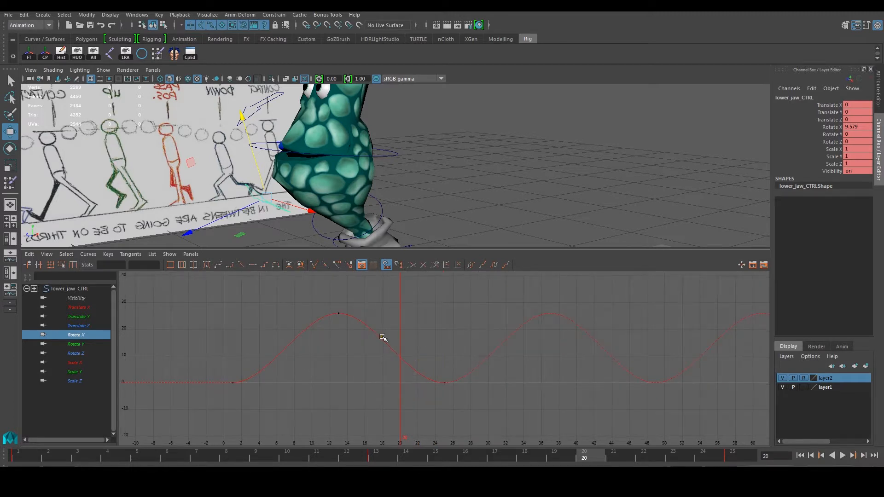
Select the character's right shoulder control and bring its animation curves into view.
alt+drag(378, 194, 380, 149)
click(376, 152)
alt+right_drag(362, 338, 412, 355)
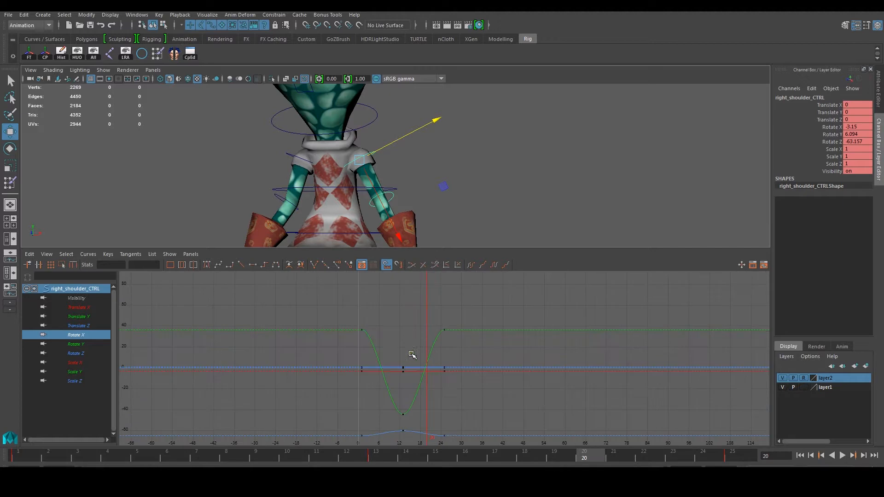
Check the right shoulder's Translate X, Y and Z curves one by one and scrub the timeline to frame 5.
click(85, 307)
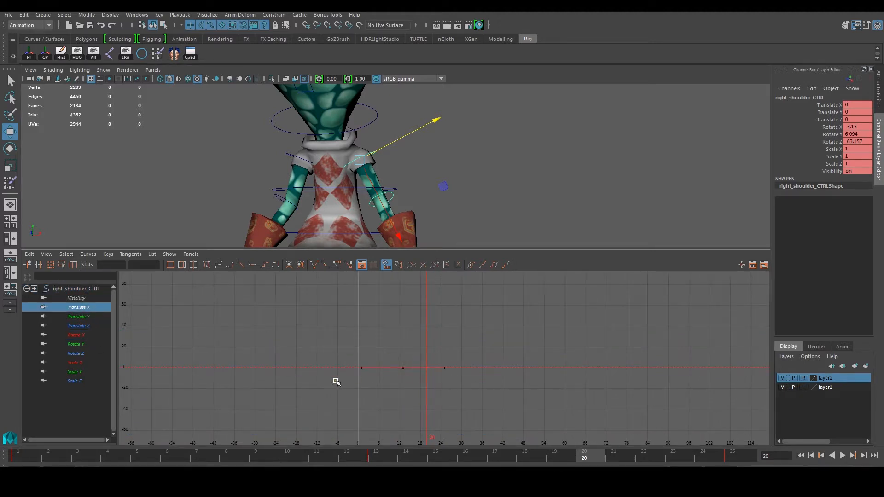
drag(361, 408, 521, 330)
key(f)
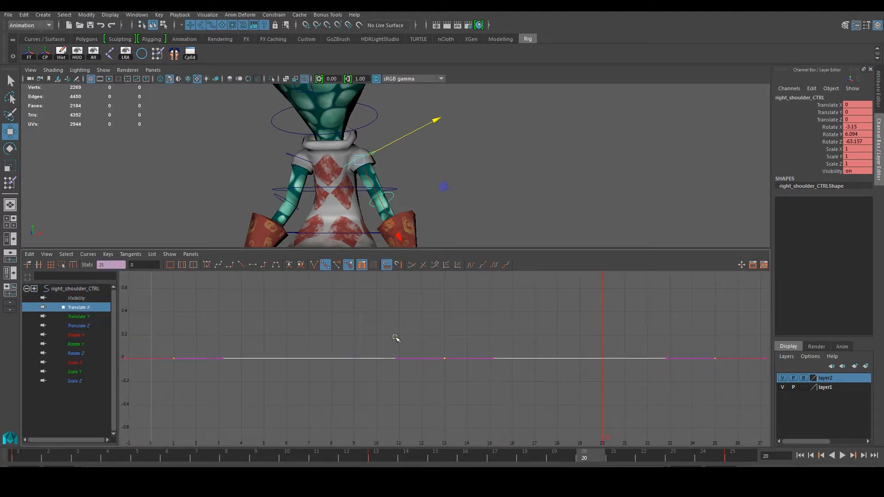
click(89, 317)
scroll(331, 352, down, 5)
click(88, 326)
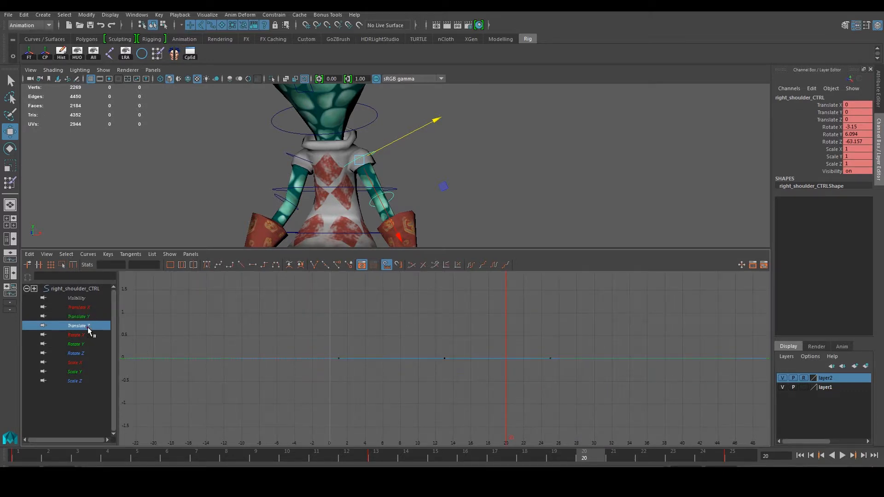
drag(104, 451, 145, 457)
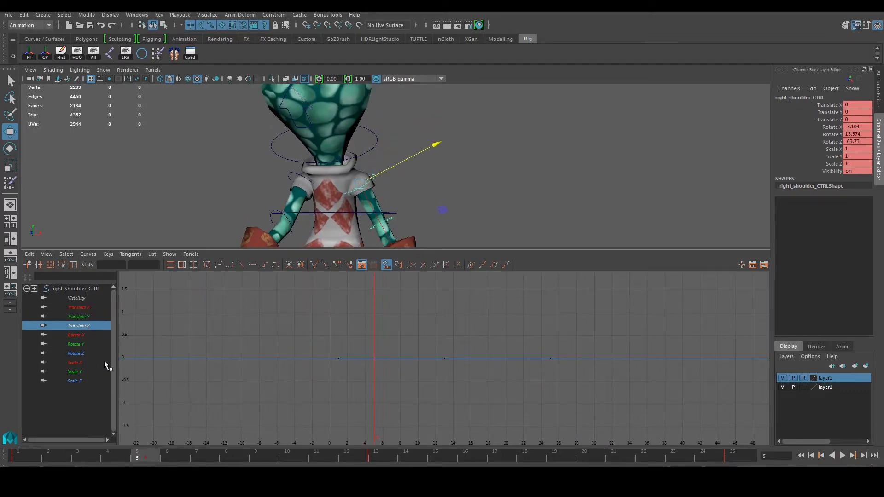
Isolate the right shoulder's Rotate X curve and set its post-infinity to Cycle.
click(87, 335)
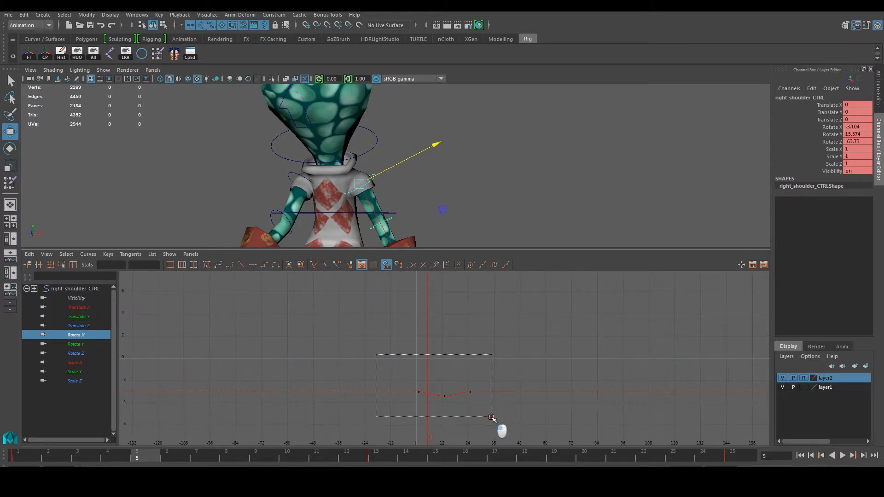
key(f)
key(f)
click(464, 387)
alt+right_drag(476, 408, 360, 340)
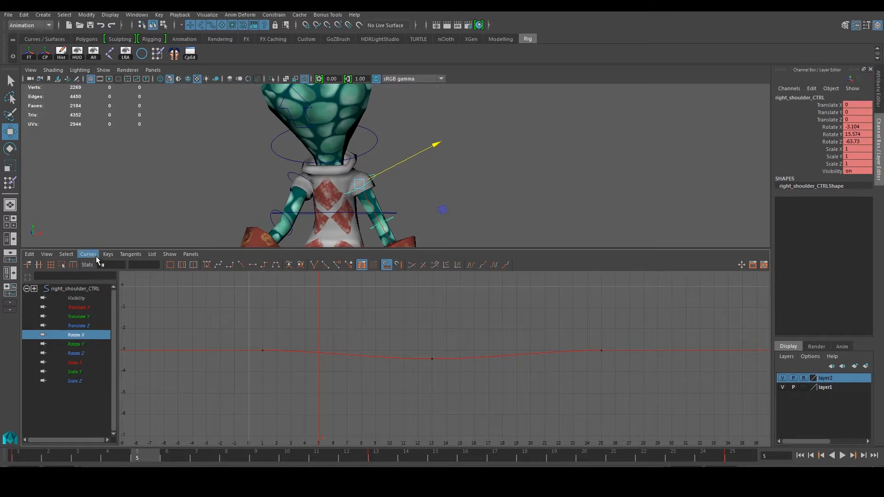
click(88, 254)
mouse_move(122, 281)
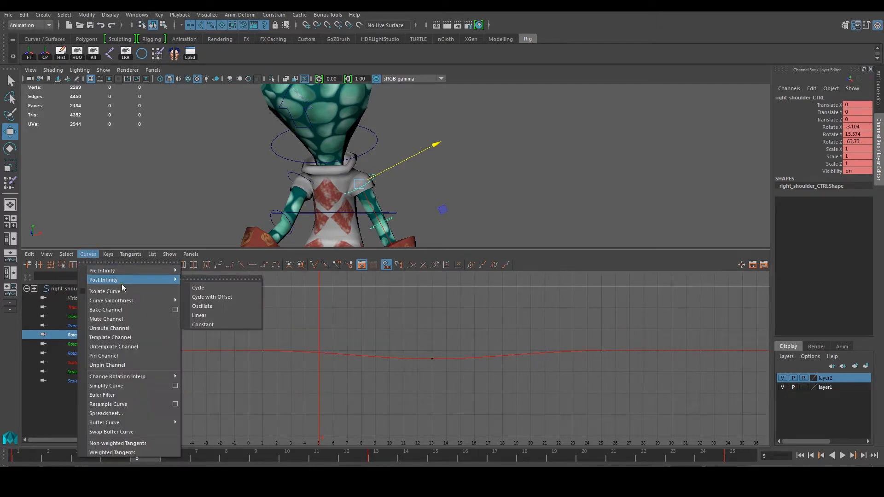
click(222, 289)
Select the right shoulder's Rotate X key at frame 13, break its tangents and adjust the outgoing handle.
drag(414, 339, 452, 376)
alt+middle_drag(452, 375, 391, 375)
click(313, 266)
drag(402, 360, 430, 383)
middle_drag(422, 371, 345, 375)
Select the right shoulder's Rotate X key at frame 25 and lower its incoming tangent handle slightly.
drag(428, 348, 460, 370)
alt+middle_drag(460, 370, 379, 364)
drag(314, 338, 327, 364)
middle_drag(316, 353, 318, 356)
drag(340, 333, 372, 374)
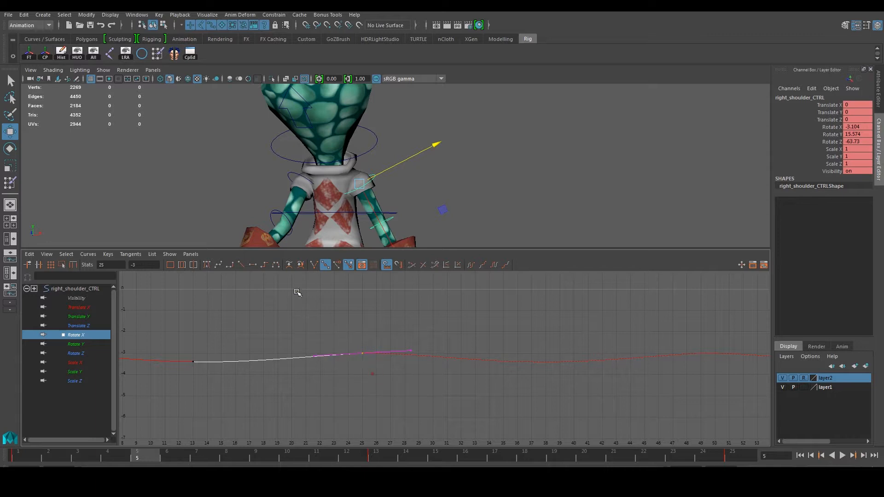
Break the frame 25 key's tangents, level the outgoing handle and fine-tune the incoming handle.
click(314, 265)
mouse_move(317, 360)
middle_down()
mouse_move(317, 352)
mouse_move(319, 359)
middle_up()
click(411, 353)
click(317, 360)
middle_drag(316, 359, 315, 357)
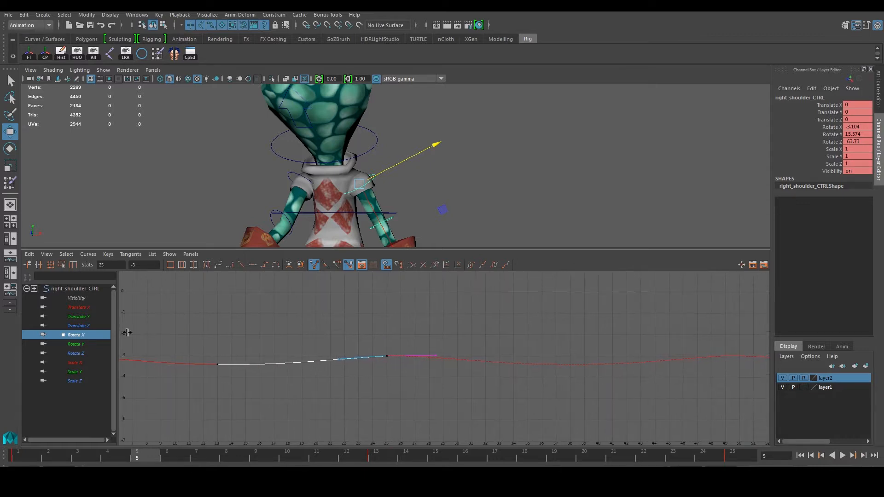
Isolate the right shoulder's Rotate Y curve and make it repeat past its last key with post-infinity cycling.
click(99, 345)
key(a)
drag(341, 339, 473, 374)
key(a)
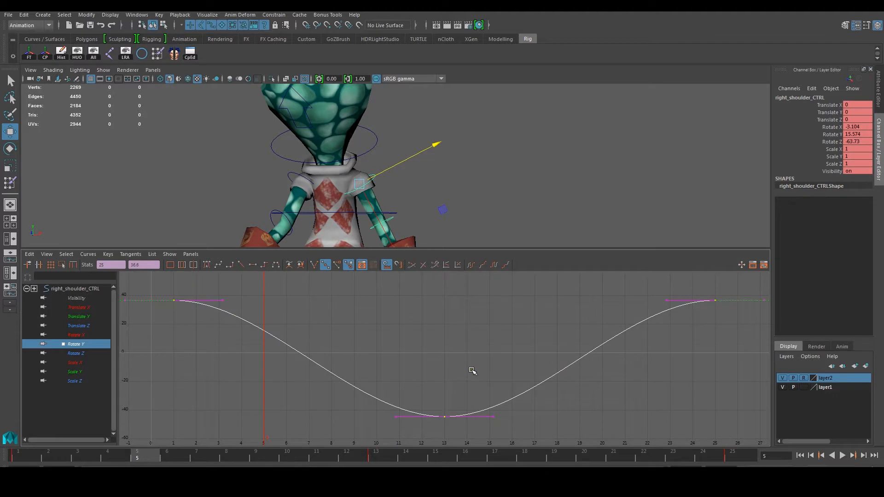
click(126, 256)
mouse_move(98, 255)
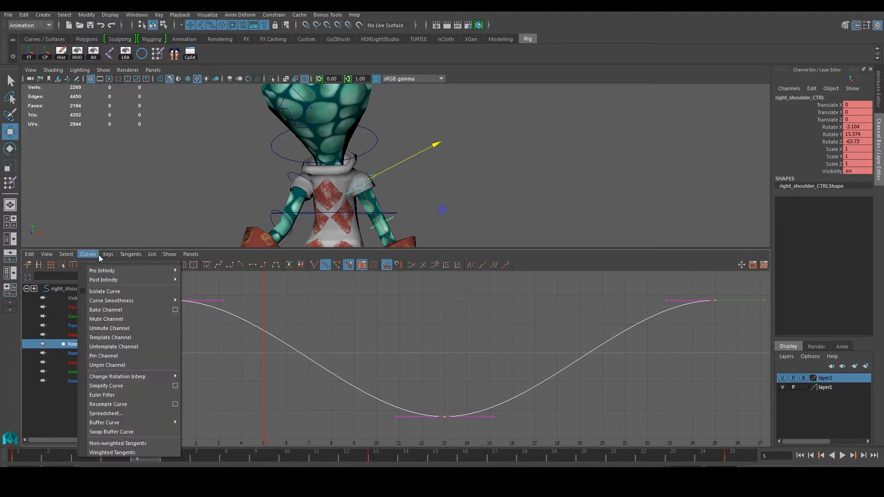
mouse_move(110, 280)
click(205, 296)
Select the right shoulder's Rotate Y key at frame 25 and examine the transition into the repeated cycle.
scroll(453, 386, down, 3)
scroll(529, 376, up, 2)
alt+middle_drag(528, 375, 449, 363)
scroll(470, 369, up, 2)
drag(227, 418, 275, 372)
drag(348, 374, 446, 301)
alt+middle_drag(442, 302, 440, 330)
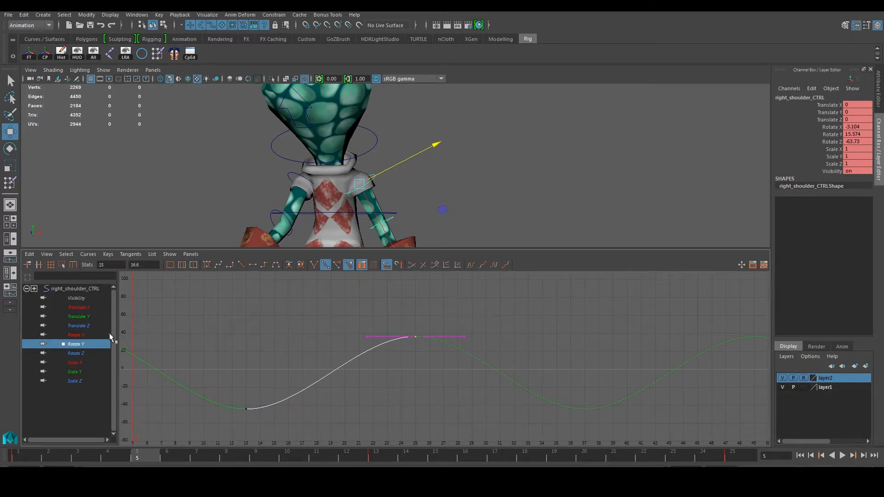
Isolate the right shoulder's Rotate Z curve and set its post-infinity to Cycle.
click(87, 353)
scroll(359, 357, down, 3)
drag(258, 401, 541, 331)
key(f)
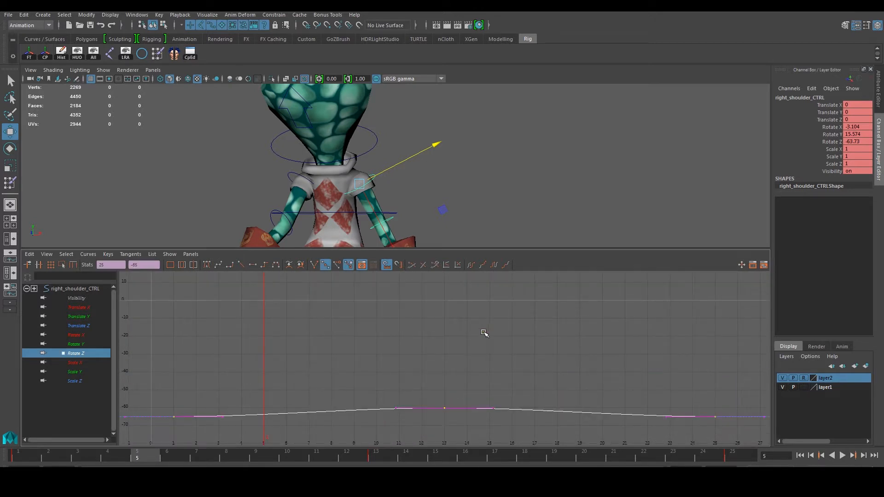
click(108, 254)
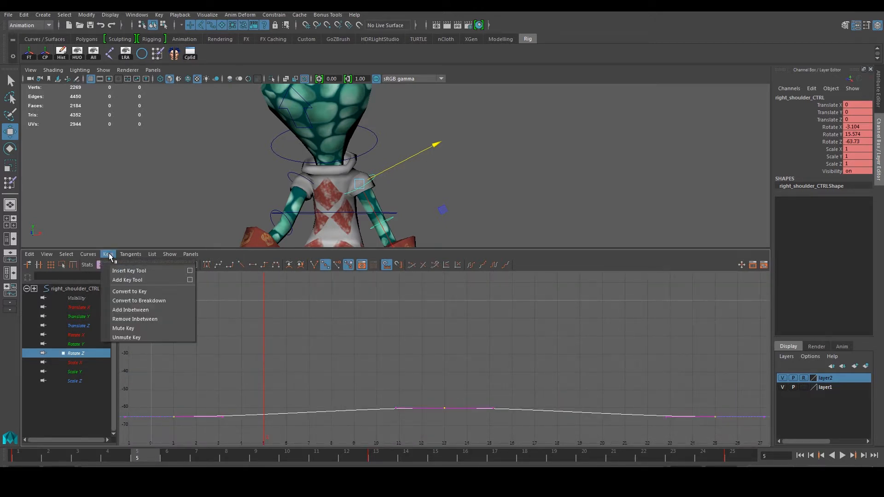
mouse_move(98, 255)
mouse_move(131, 282)
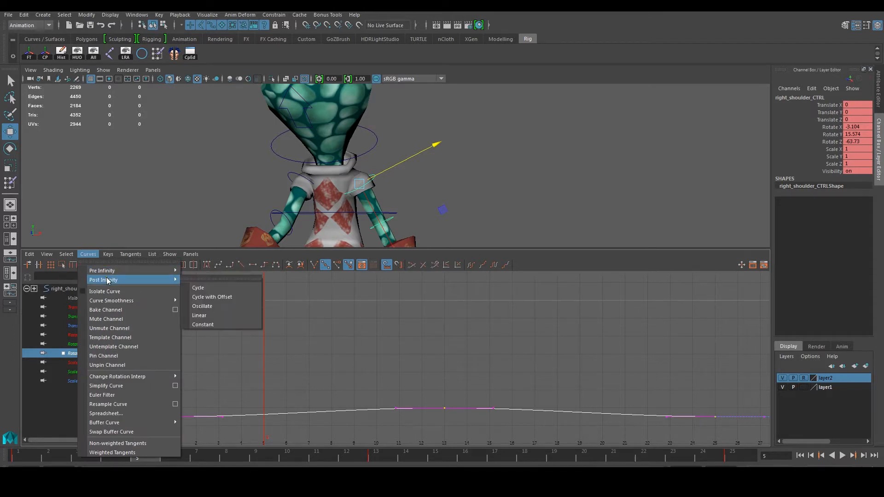
click(221, 289)
Break the tangents of the right shoulder's Rotate Z key at frame 25 and slightly lower its incoming handle.
alt+right_drag(452, 392, 423, 359)
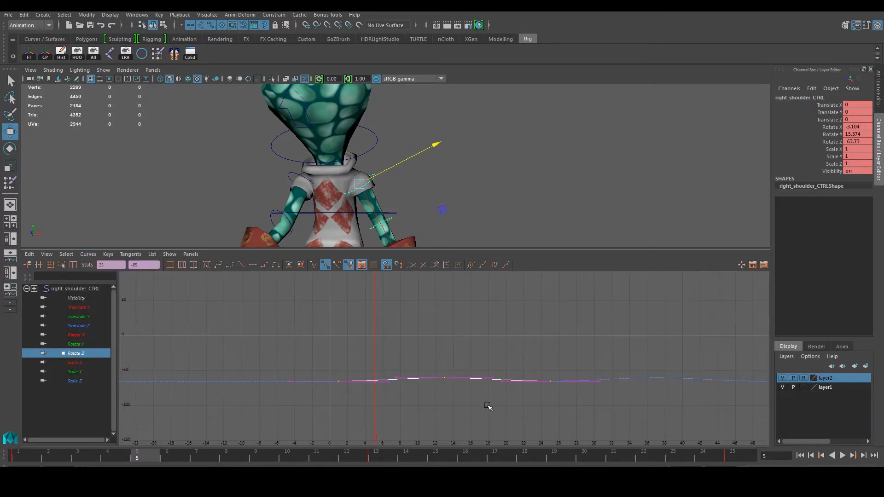
click(488, 406)
drag(302, 406, 620, 349)
key(f)
alt+middle_drag(608, 357, 532, 326)
click(409, 399)
alt+middle_drag(565, 380, 452, 378)
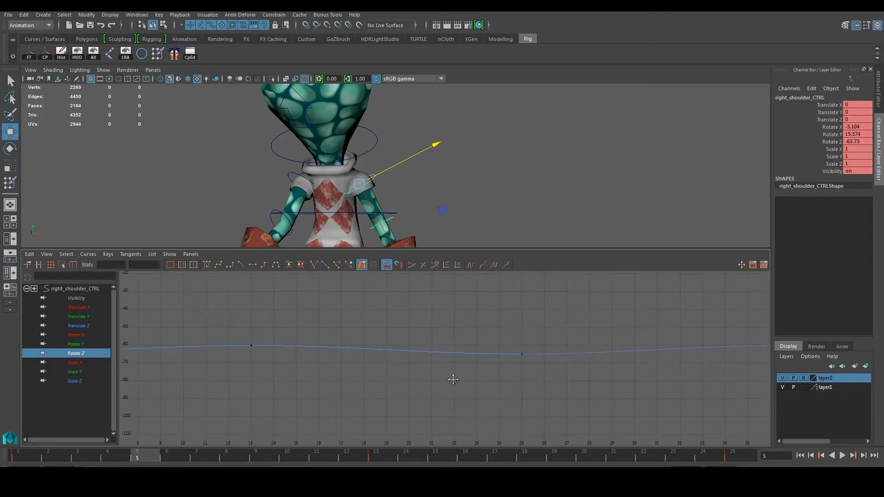
drag(576, 362, 514, 328)
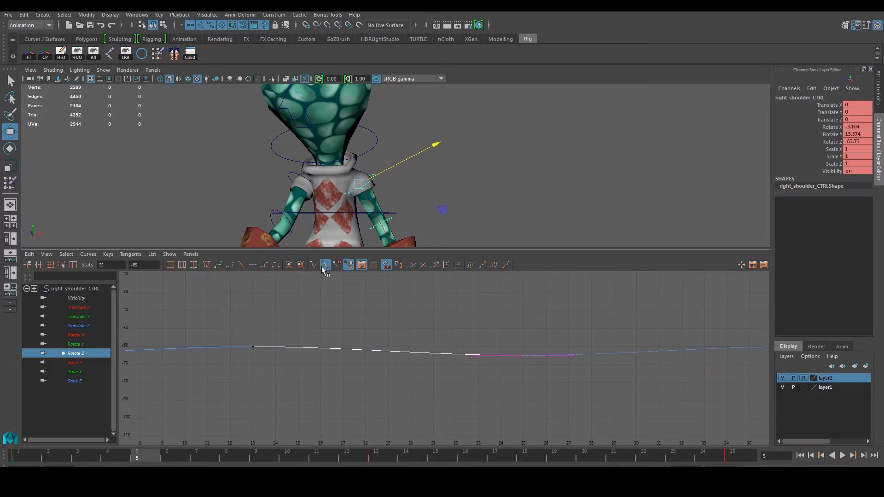
click(475, 356)
middle_drag(480, 358, 480, 360)
click(573, 355)
click(587, 347)
Try shifting the Rotate Z key at frame 25 to smooth the loop transition, undoing each move.
drag(503, 344, 531, 363)
middle_drag(525, 357, 473, 365)
click(531, 340)
key(ctrl+z)
scroll(550, 353, up, 4)
scroll(479, 359, up, 3)
key(ctrl+z)
key(ctrl+z)
middle_drag(531, 358, 528, 368)
key(ctrl+z)
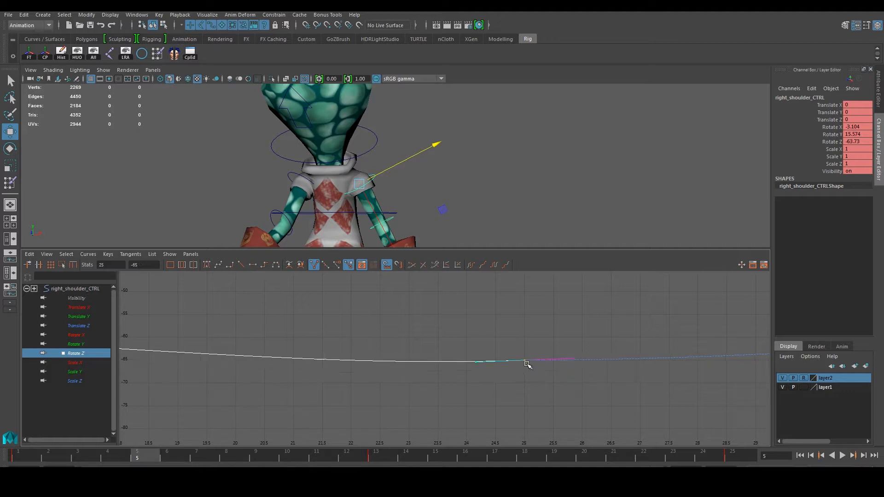
Raise the outgoing tangent handle of the right shoulder's Rotate Z key at frame 25.
click(573, 358)
middle_drag(573, 358, 572, 338)
click(540, 374)
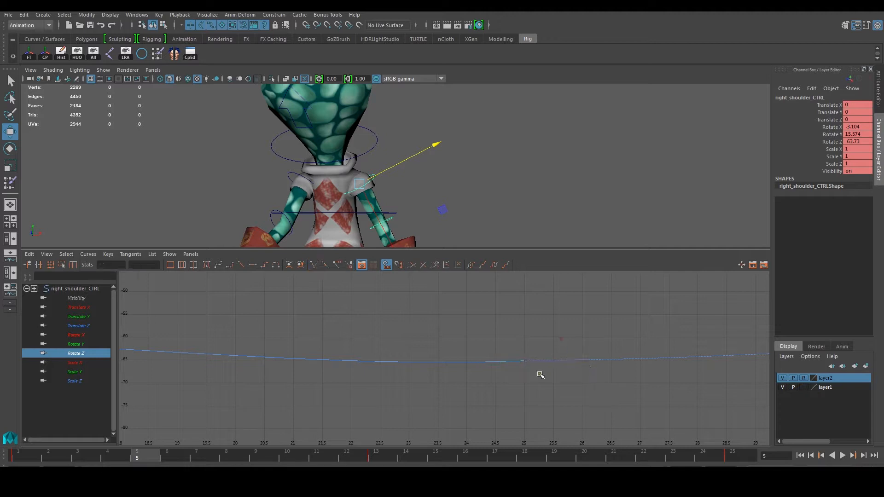
alt+right_drag(520, 351, 458, 377)
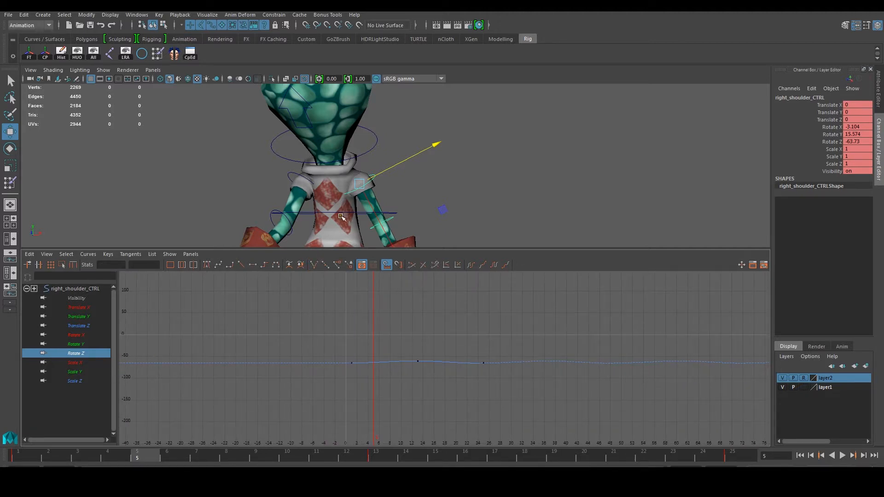
scroll(430, 217, down, 1)
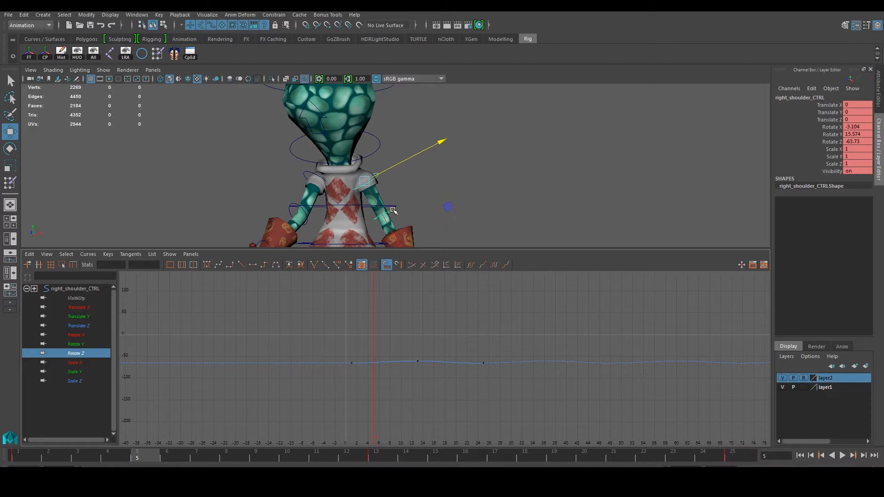
Select the right elbow control and examine its animation curves.
click(394, 210)
drag(322, 391, 512, 319)
key(f)
scroll(493, 338, down, 2)
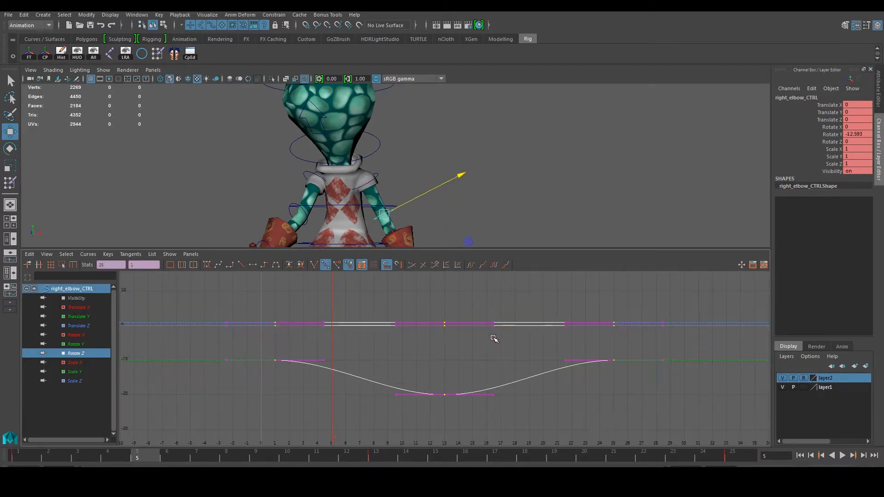
click(526, 371)
alt+middle_drag(528, 396, 487, 363)
alt+drag(499, 239, 477, 141)
click(434, 182)
Select the right wrist control and set post-infinity to Cycle for all its curves.
click(401, 226)
scroll(445, 357, down, 3)
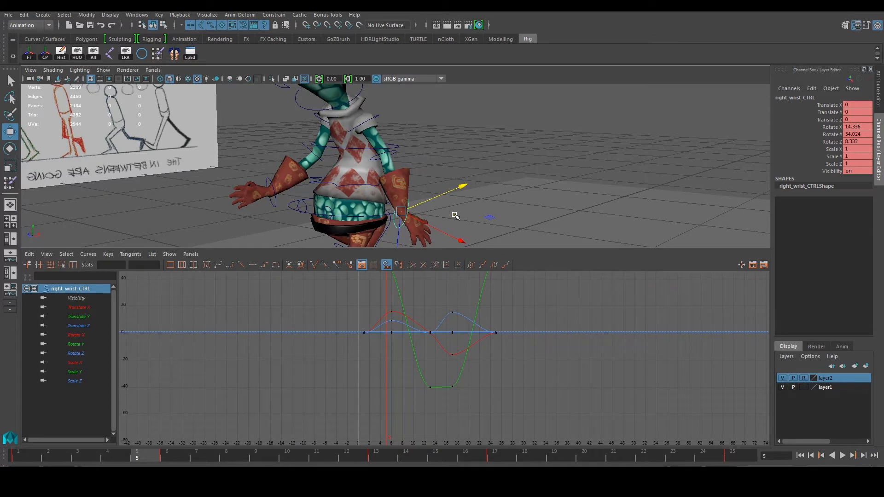
alt+drag(475, 220, 484, 189)
scroll(455, 313, down, 3)
drag(402, 395, 534, 290)
key(f)
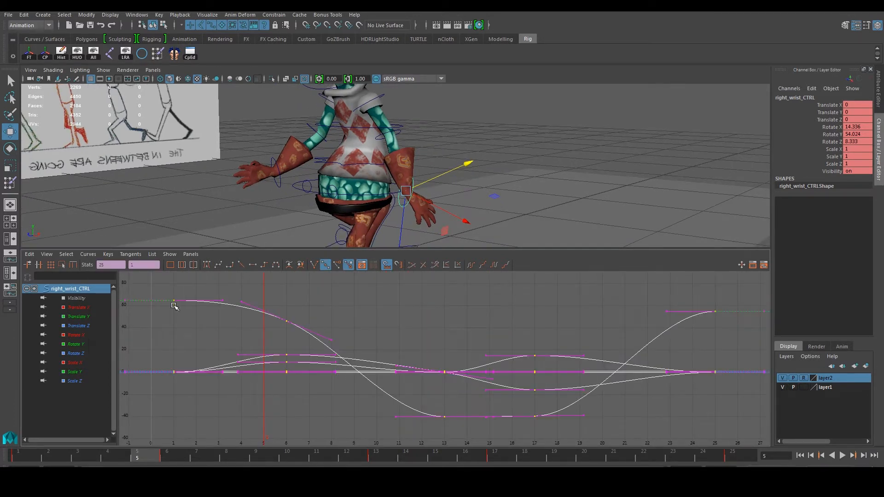
click(88, 254)
mouse_move(117, 281)
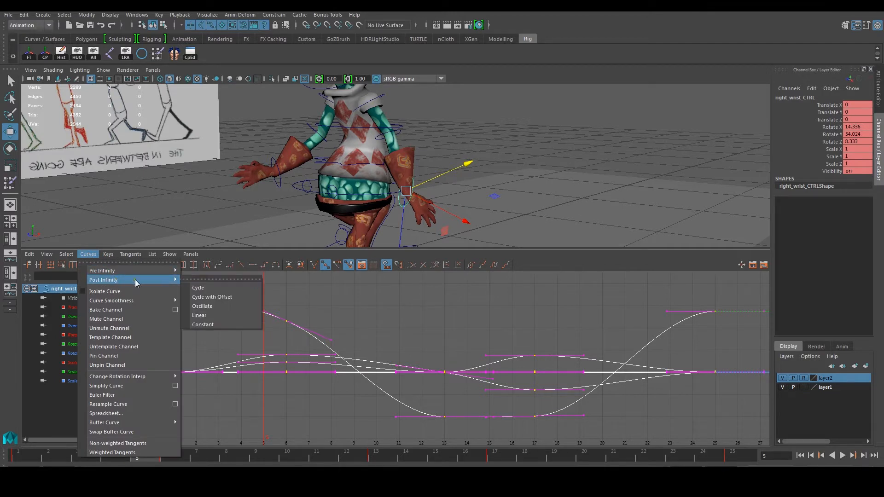
click(222, 288)
click(409, 310)
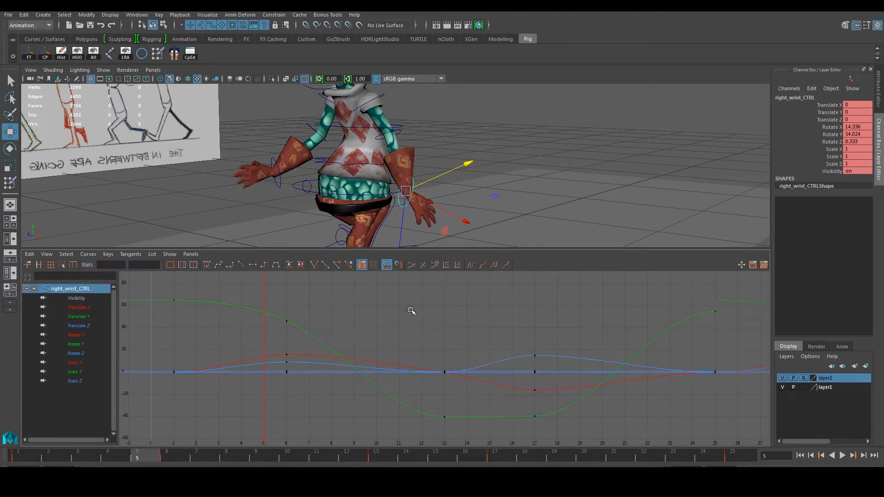
Isolate the right wrist's Rotate X curve, break the frame 13 key's tangents and steepen both of its handles.
click(82, 307)
click(85, 334)
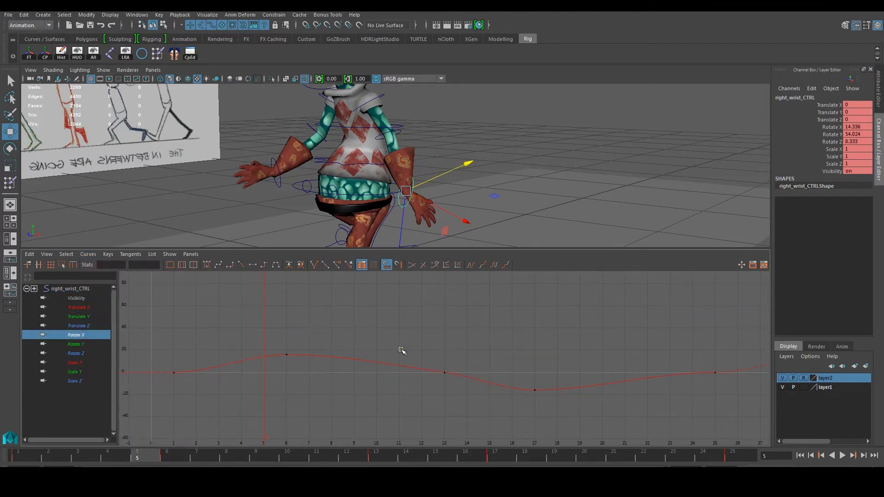
drag(420, 356, 471, 402)
alt+middle_drag(474, 405, 438, 390)
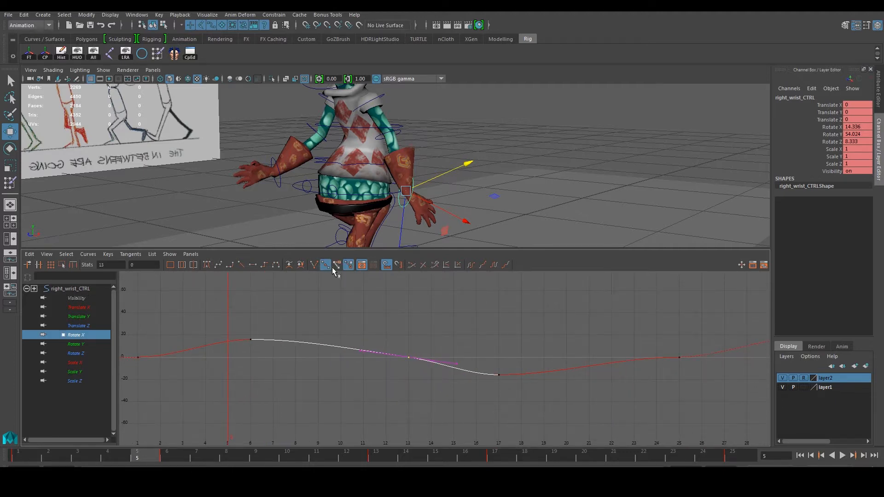
click(315, 266)
click(362, 353)
middle_drag(357, 351, 362, 344)
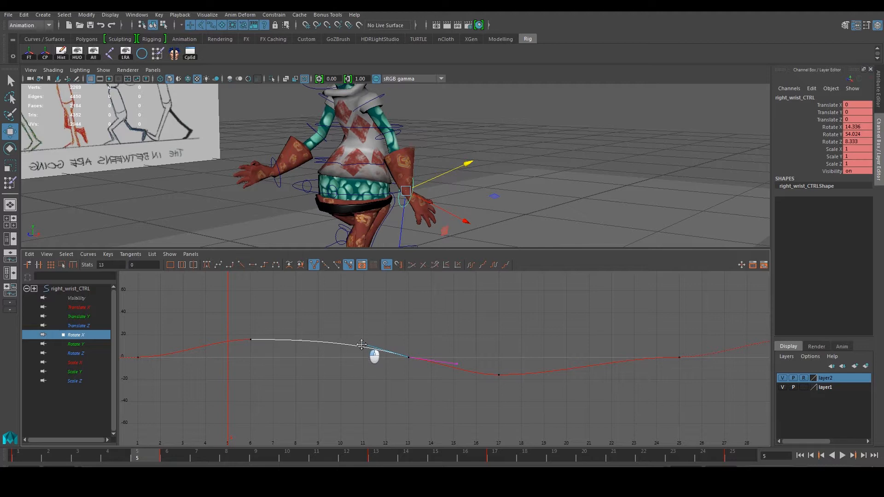
drag(433, 346, 467, 376)
middle_drag(466, 375, 455, 377)
Raise the wrist's Rotate X key at frame 6 to about 20 and lower its incoming handle.
drag(240, 321, 265, 354)
middle_drag(253, 341, 253, 335)
drag(201, 327, 210, 342)
middle_drag(203, 337, 203, 345)
alt+middle_drag(500, 333, 406, 332)
alt+middle_drag(228, 333, 341, 338)
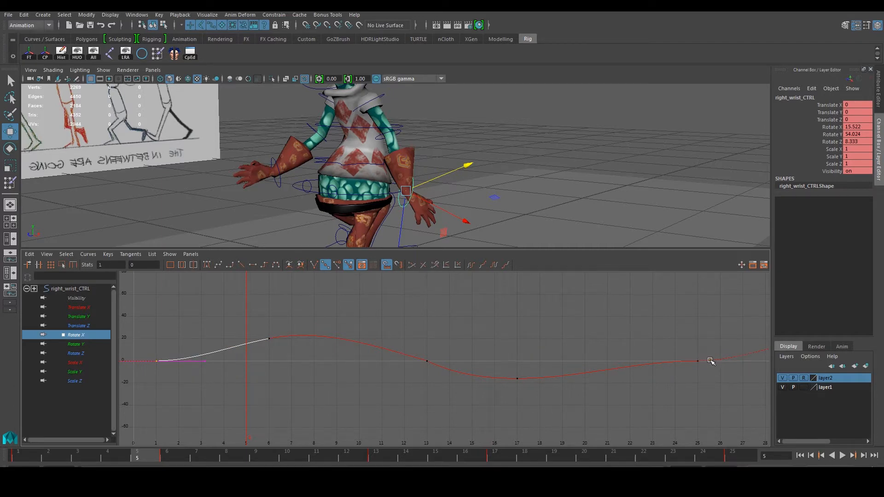
Break the tangents of the Rotate X key at frame 1 and raise its outgoing handle.
click(176, 374)
click(313, 264)
click(205, 361)
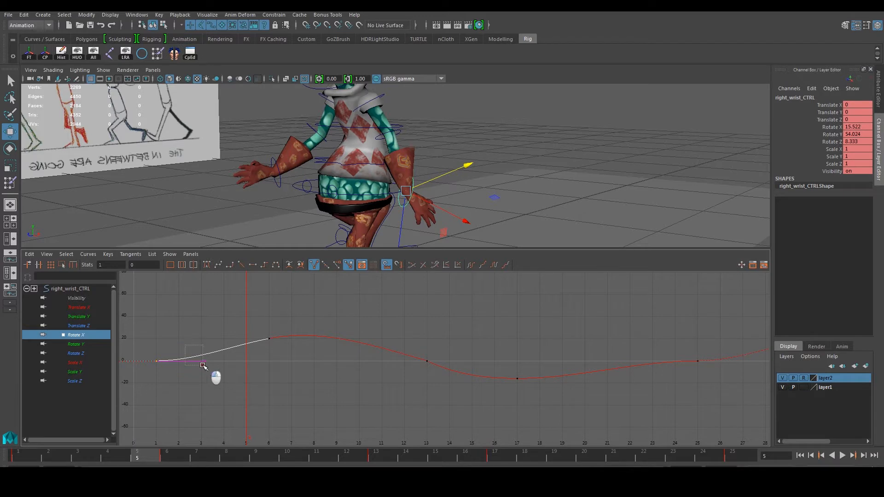
middle_drag(206, 361, 206, 350)
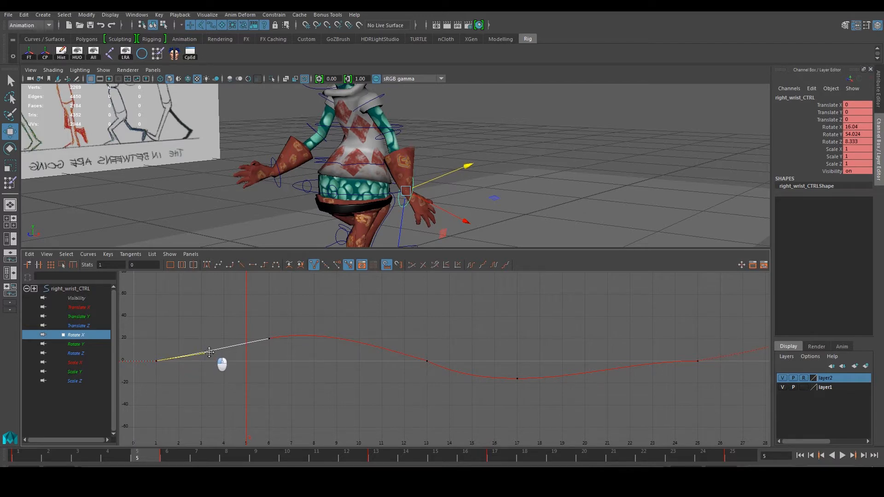
Break the tangents of the Rotate X key at frame 25 and lower its incoming handle to match the cycle.
click(697, 360)
alt+middle_drag(723, 371, 670, 371)
click(313, 265)
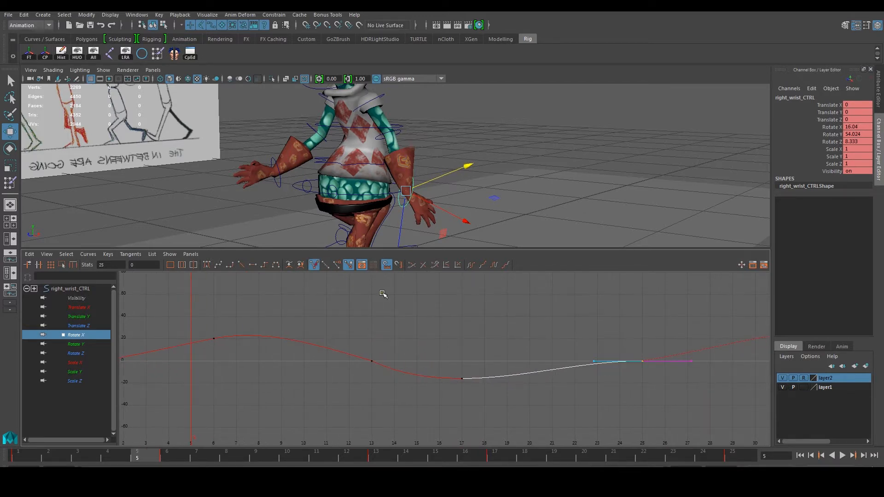
click(593, 361)
drag(593, 360, 594, 364)
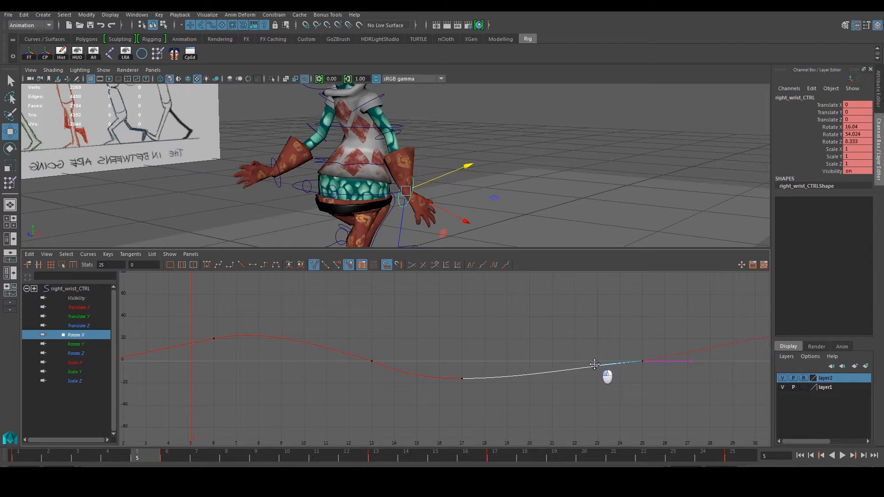
click(598, 350)
key(a)
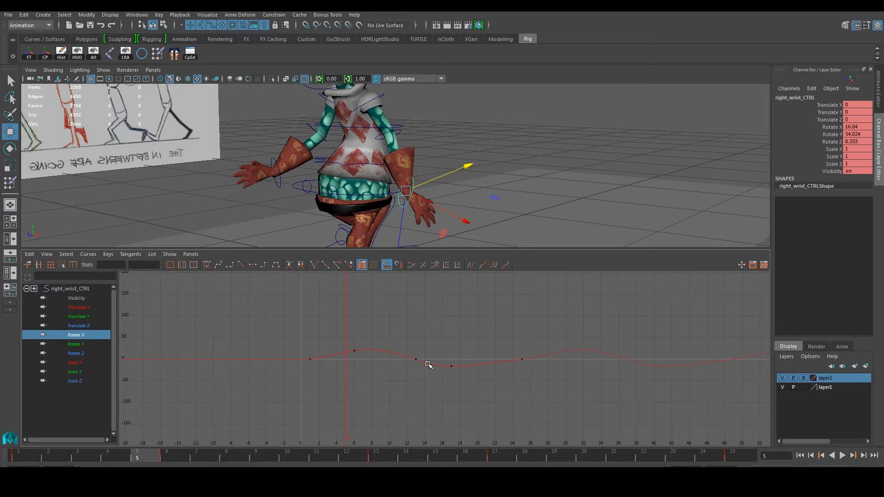
Isolate the right wrist's Rotate Y curve, break the frame 25 key's tangents and adjust its handles toward the cycled curve.
click(95, 344)
key(a)
drag(423, 344, 483, 318)
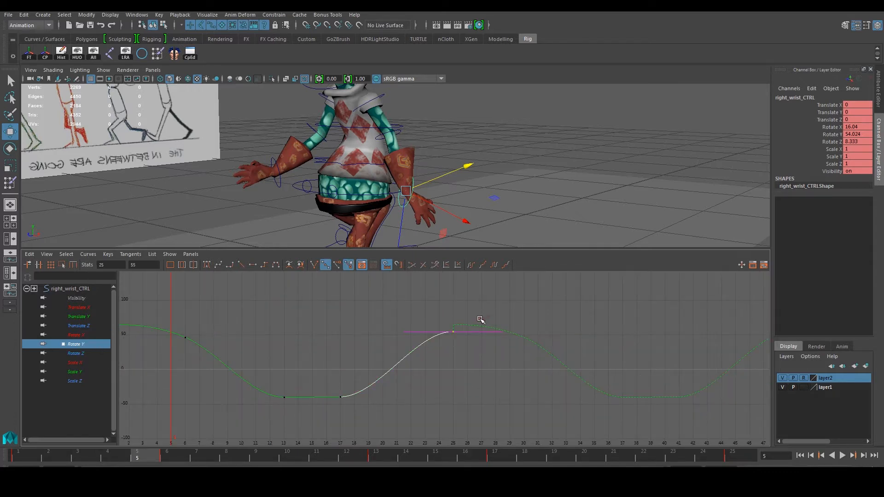
alt+middle_drag(475, 324, 468, 333)
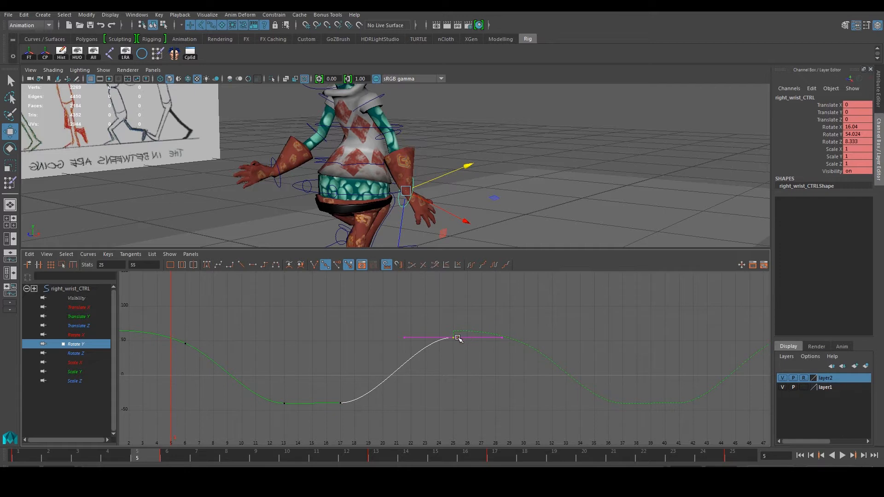
alt+right_drag(458, 339, 470, 328)
click(313, 265)
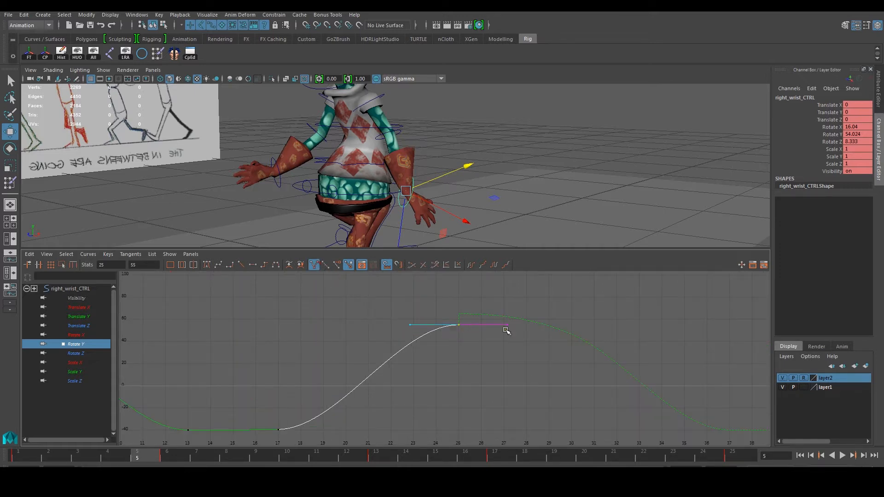
drag(508, 325, 507, 321)
mouse_move(420, 335)
mouse_down()
mouse_move(400, 309)
mouse_move(410, 332)
mouse_move(412, 324)
mouse_up()
Try raising the outgoing handle of the wrist's Rotate Y key at frame 6 with broken tangents.
alt+middle_drag(246, 344, 353, 366)
alt+right_drag(247, 338, 235, 347)
click(335, 352)
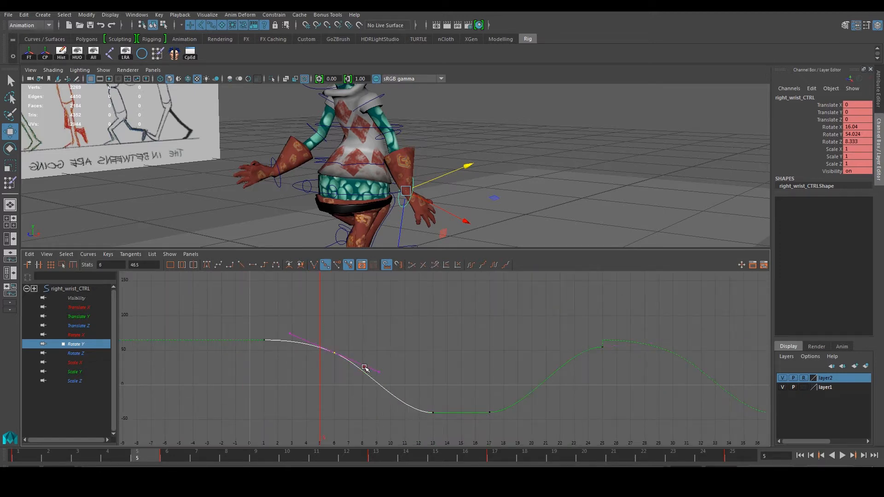
alt+middle_drag(494, 347, 489, 347)
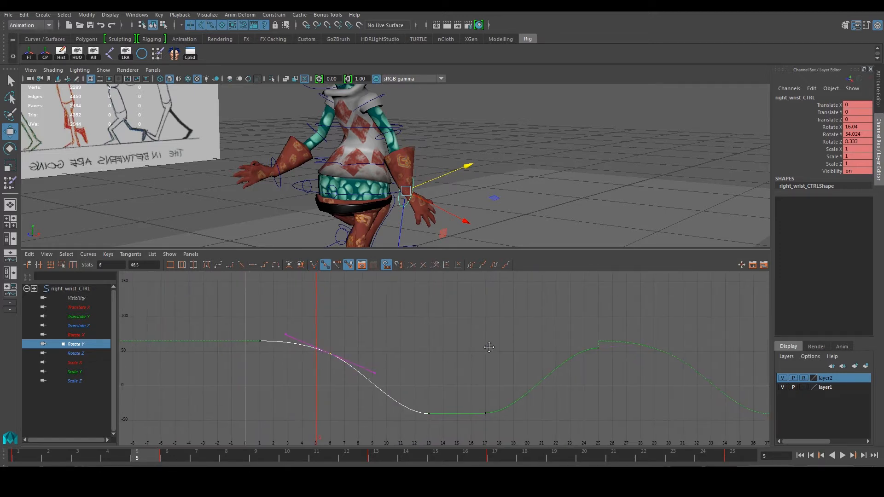
click(313, 265)
click(375, 373)
middle_drag(376, 369, 380, 361)
key(ctrl+z)
Raise the wrist's Rotate Y key at frame 25 to 64.954 so it meets the start of the cycle.
alt+middle_drag(573, 363, 529, 364)
drag(584, 342, 548, 356)
scroll(556, 357, up, 3)
middle_drag(541, 345, 499, 331)
scroll(516, 346, up, 3)
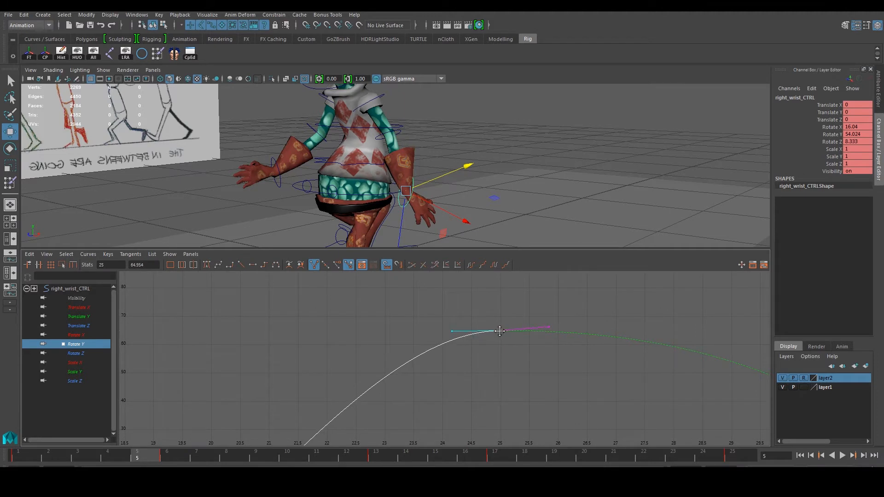
click(494, 362)
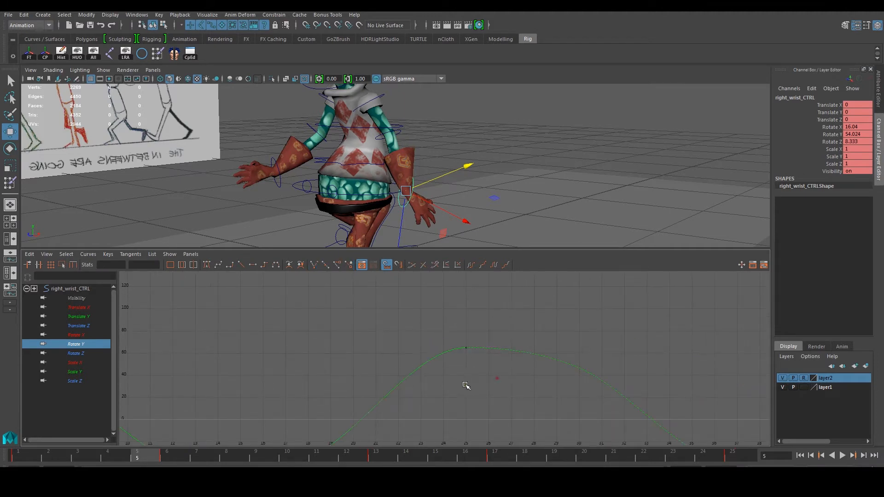
key(a)
Lower the incoming tangent handle of the Rotate Y key at frame 25.
drag(511, 290, 533, 306)
alt+middle_drag(525, 305, 519, 324)
drag(468, 302, 475, 320)
middle_drag(471, 314, 430, 345)
Break the tangents of the Rotate Y key at frame 17 and lower the key slightly.
drag(400, 379, 427, 402)
click(456, 388)
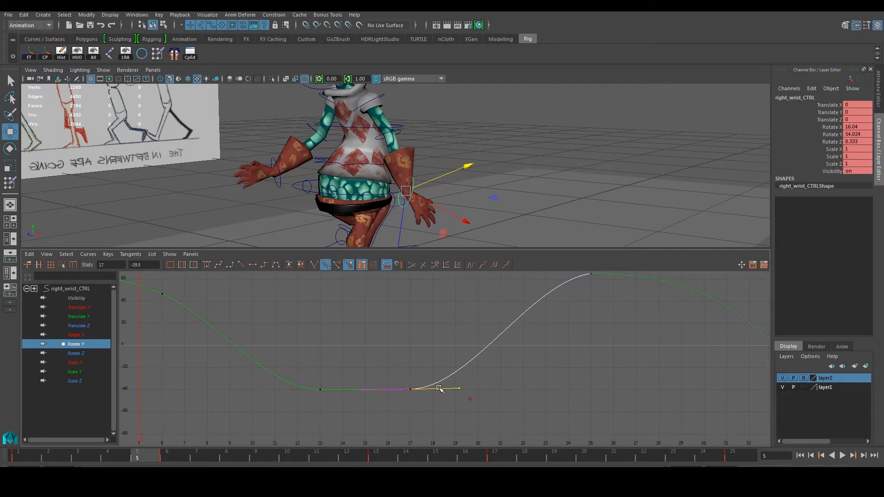
drag(401, 373, 464, 398)
click(314, 265)
drag(306, 377, 367, 413)
alt+shift+middle_drag(367, 413, 430, 379)
drag(492, 383, 503, 395)
middle_drag(502, 390, 497, 392)
click(500, 369)
Select the Rotate Y key at frame 13 and adjust its incoming tangent handle.
drag(370, 414, 413, 346)
click(325, 266)
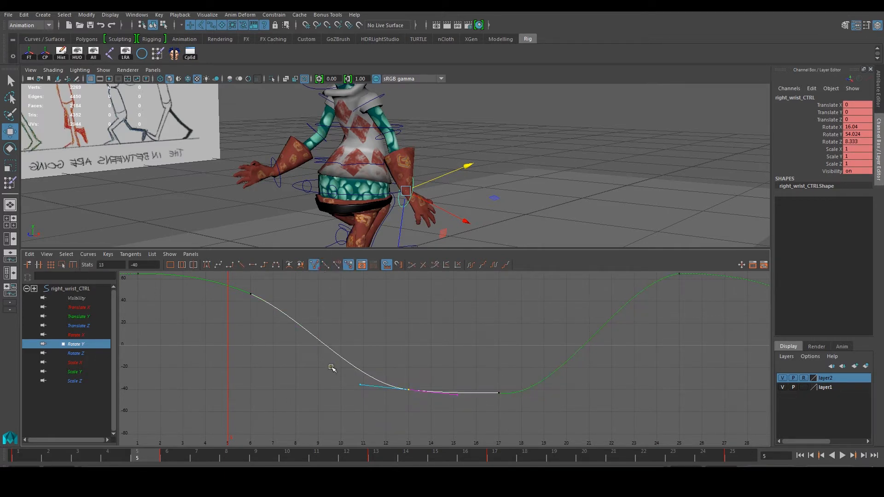
drag(357, 378, 371, 392)
middle_drag(371, 391, 429, 389)
Lower the Rotate Y key at frame 17 to -45.734 and raise its outgoing handle.
drag(504, 402, 461, 383)
click(451, 396)
middle_drag(451, 396, 500, 397)
click(499, 395)
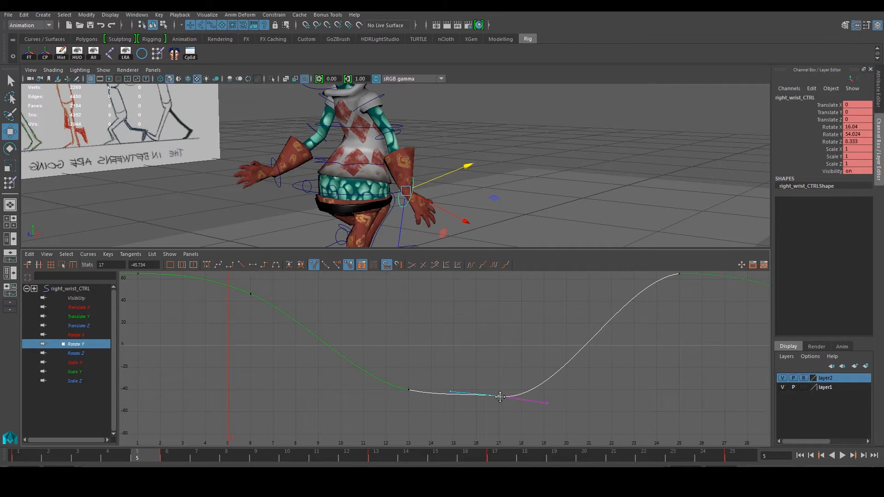
drag(531, 401, 552, 407)
middle_drag(548, 404, 550, 397)
click(601, 396)
key(a)
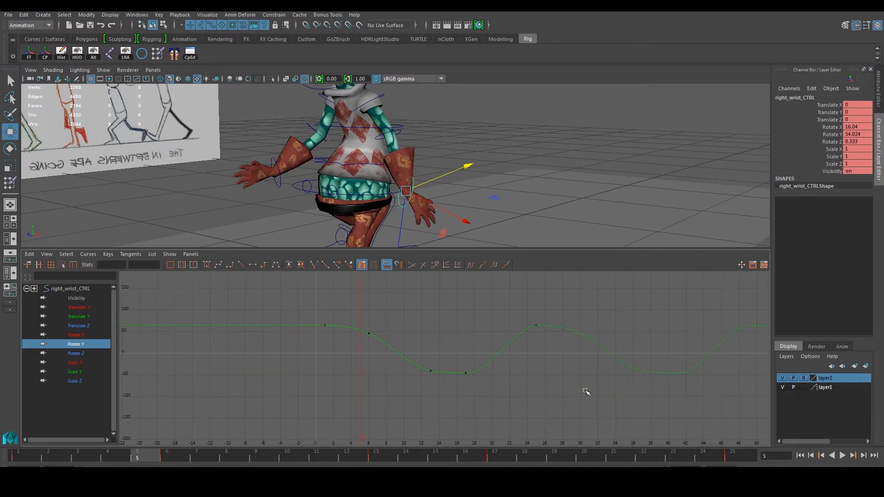
Lower the Rotate Y key at frame 17 to -46.058 and level its incoming handle.
drag(498, 381, 465, 338)
key(f)
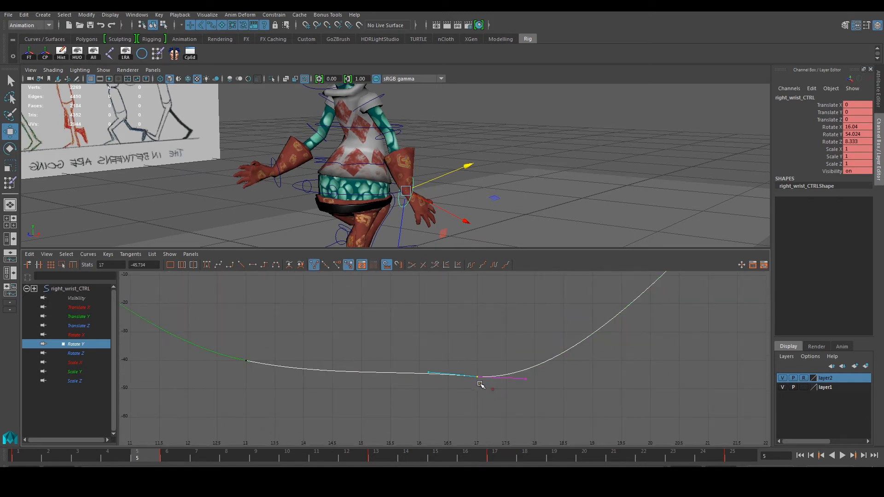
middle_drag(476, 377, 474, 378)
drag(419, 362, 432, 374)
middle_drag(432, 374, 431, 378)
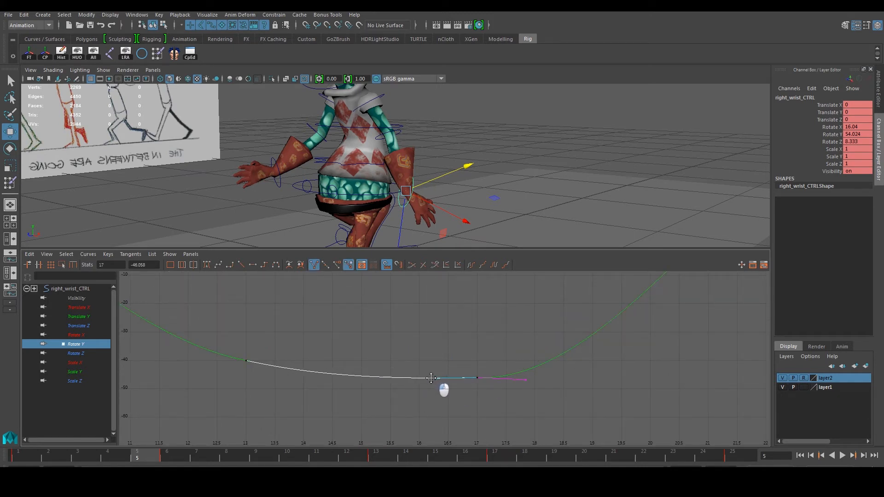
click(444, 357)
key(a)
Try to adjust the Rotate Y key at frame 25 and its tangent handles.
alt+middle_drag(499, 360, 437, 382)
scroll(436, 356, up, 4)
drag(437, 327, 456, 354)
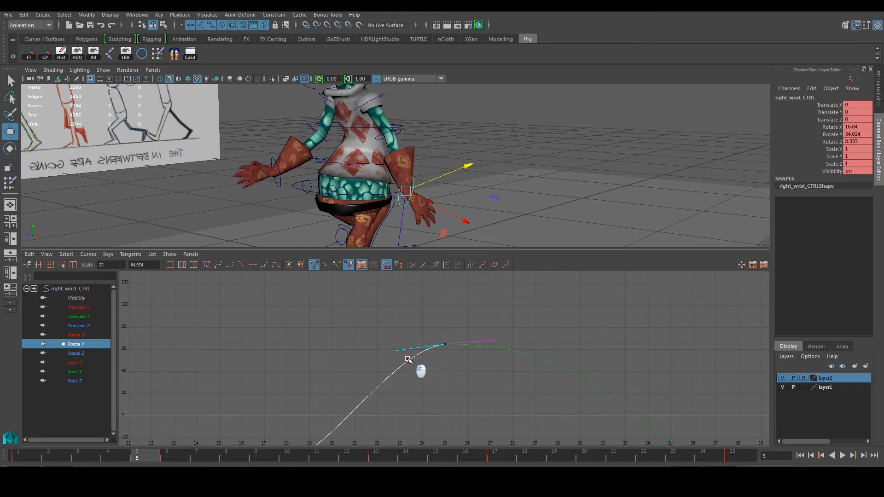
drag(394, 353, 396, 354)
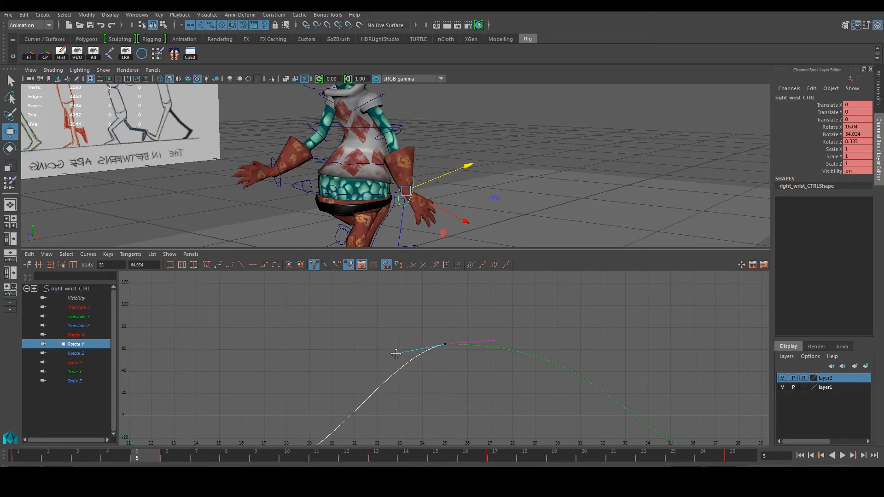
middle_drag(449, 347, 446, 342)
key(ctrl+z)
scroll(455, 343, up, 3)
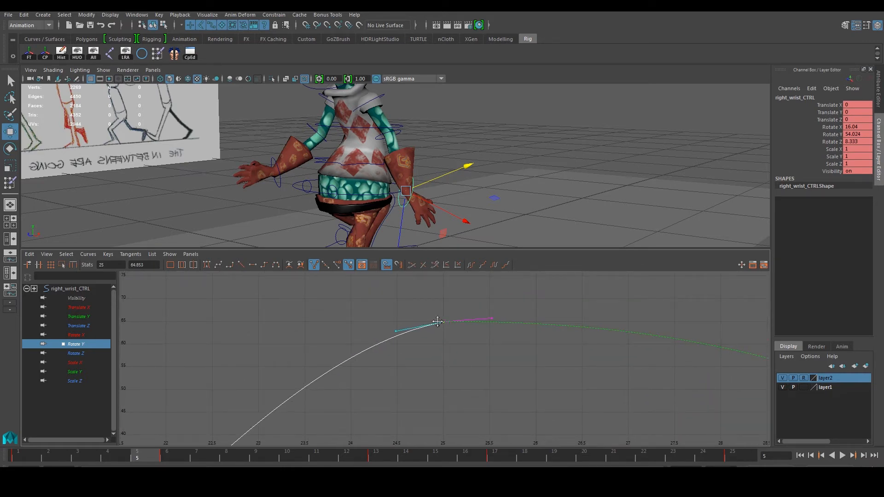
click(471, 306)
drag(432, 309, 465, 342)
drag(478, 303, 496, 317)
scroll(495, 317, down, 8)
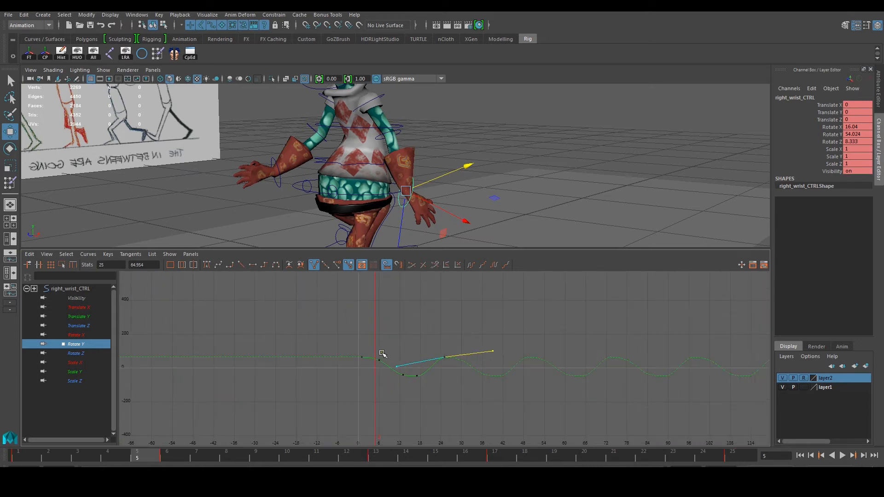
Break the tangents of the Rotate Y key at frame 1 and raise its outgoing handle to smooth the loop.
click(549, 337)
alt+middle_drag(549, 338, 500, 340)
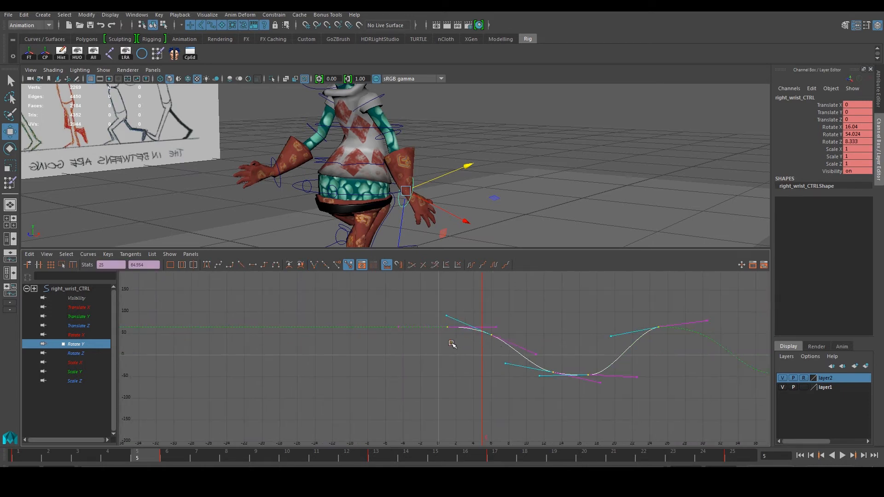
drag(470, 340, 442, 318)
alt+middle_drag(481, 326, 395, 321)
scroll(436, 329, up, 2)
click(315, 265)
drag(394, 315, 414, 330)
alt+middle_drag(414, 324, 395, 314)
click(605, 318)
alt+middle_drag(605, 323, 530, 342)
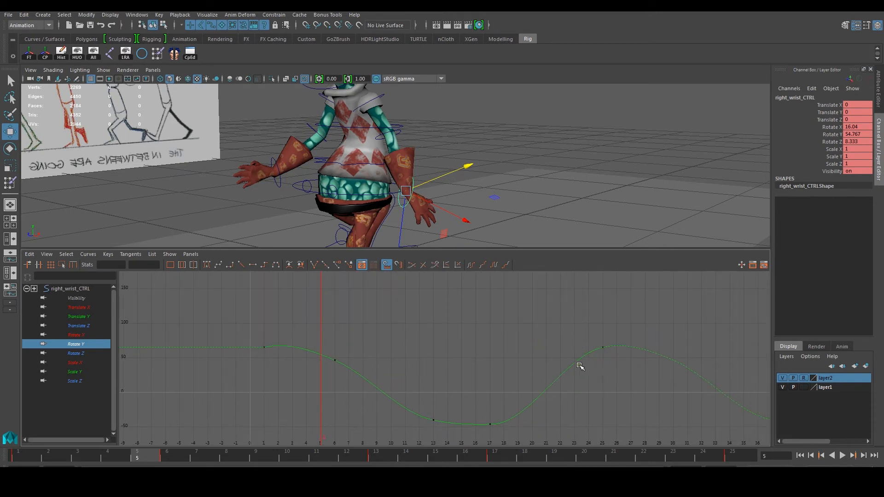
Maximize the perspective view, clear the selection and play the walk cycle while inspecting the character from both sides.
mouse_move(478, 207)
alt+mouse_down()
mouse_move(507, 197)
mouse_move(482, 196)
alt+mouse_up()
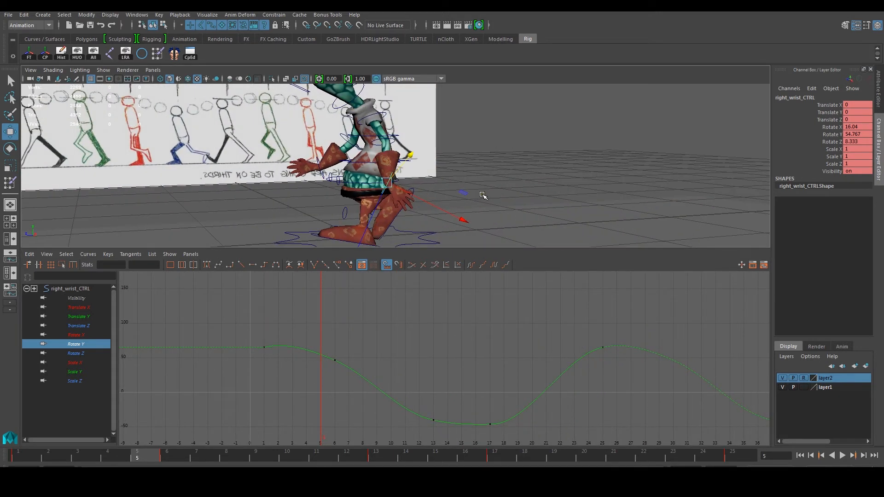
key(space)
click(531, 170)
alt+drag(495, 226, 521, 257)
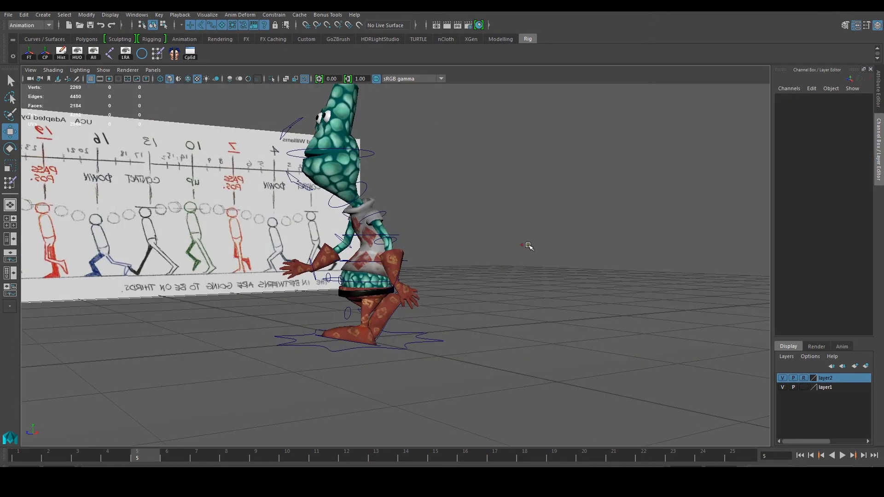
scroll(576, 280, up, 1)
click(842, 456)
alt+drag(502, 309, 412, 294)
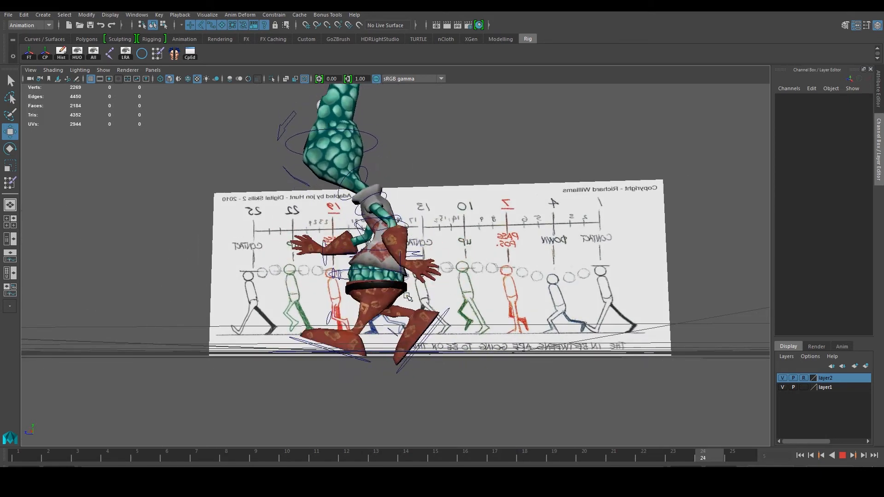
alt+drag(412, 294, 552, 278)
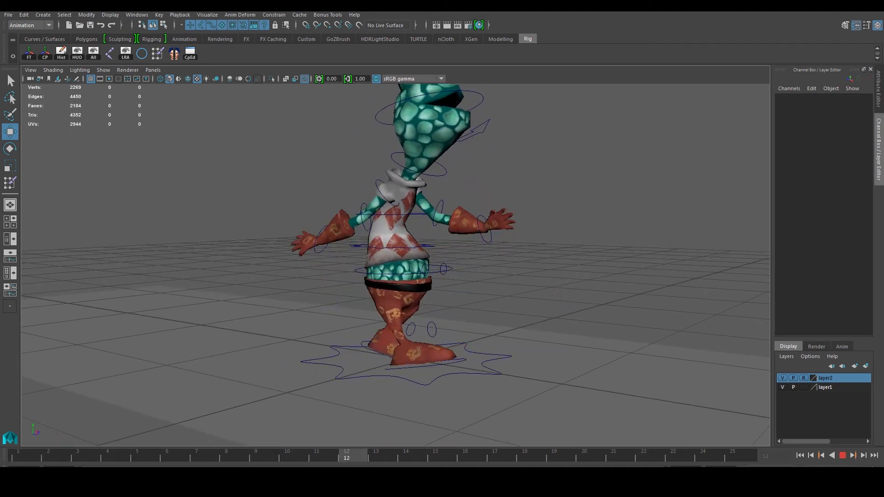
Scrub back and forth through the 25-frame walk cycle to examine the motion of the arms and wrists.
click(217, 456)
click(425, 313)
click(482, 263)
key(alt+v)
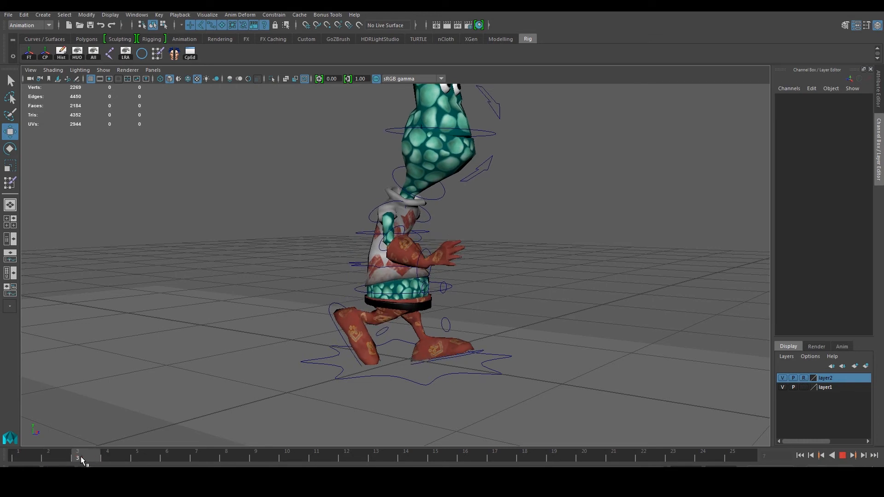
drag(225, 460, 457, 463)
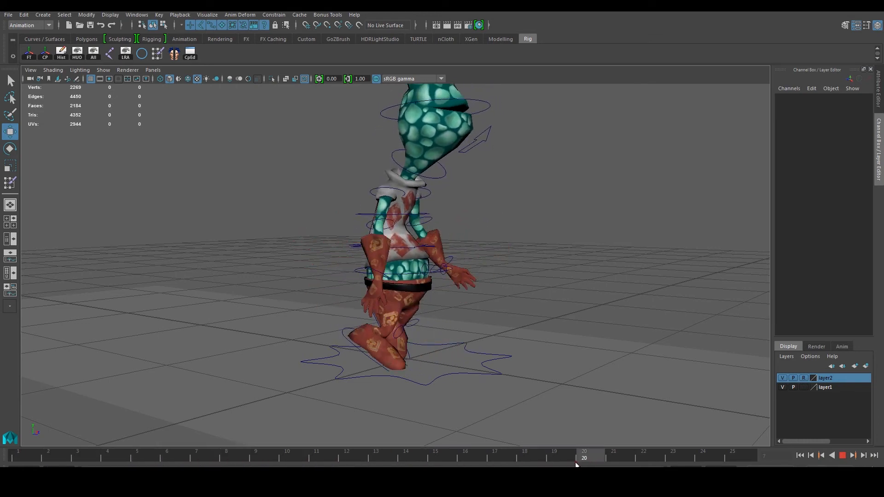
drag(733, 457, 189, 455)
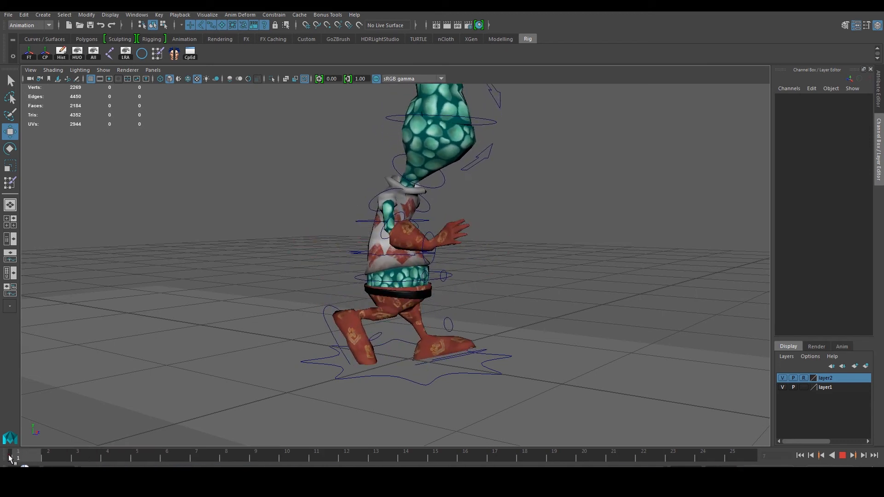
drag(167, 466, 108, 466)
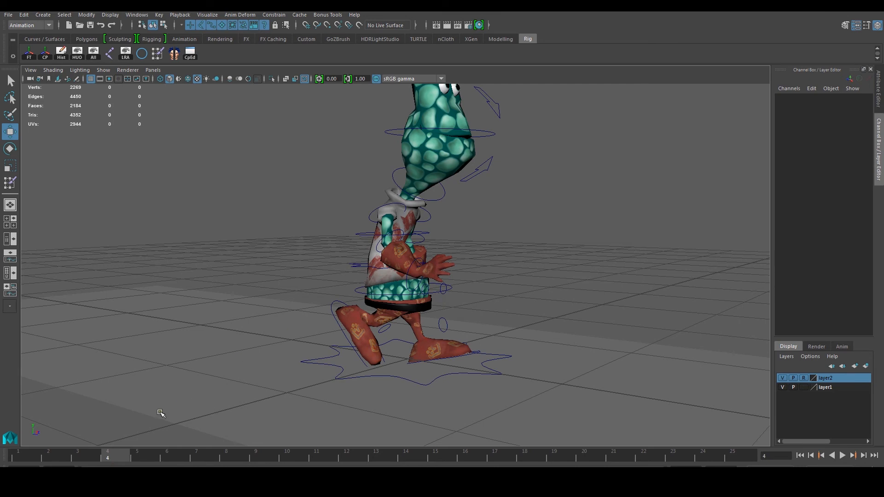
Go to frame 2 and select the left wrist control.
drag(120, 453, 59, 462)
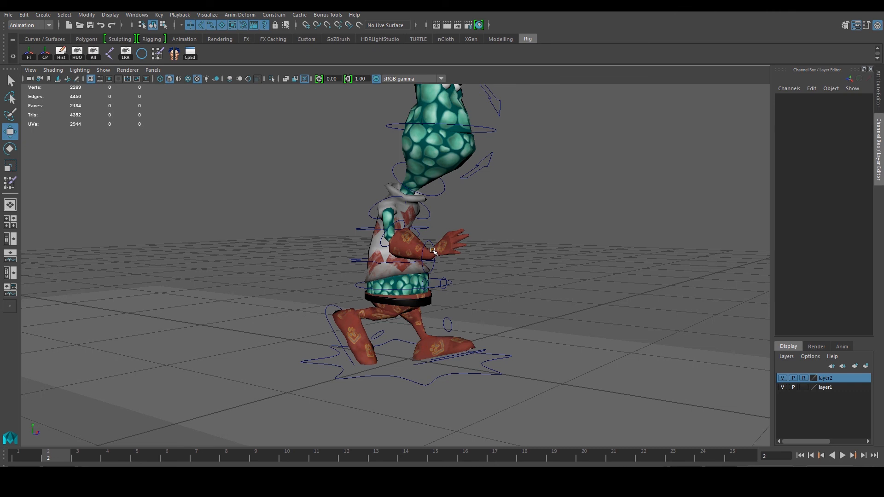
click(433, 244)
alt+drag(487, 247, 369, 381)
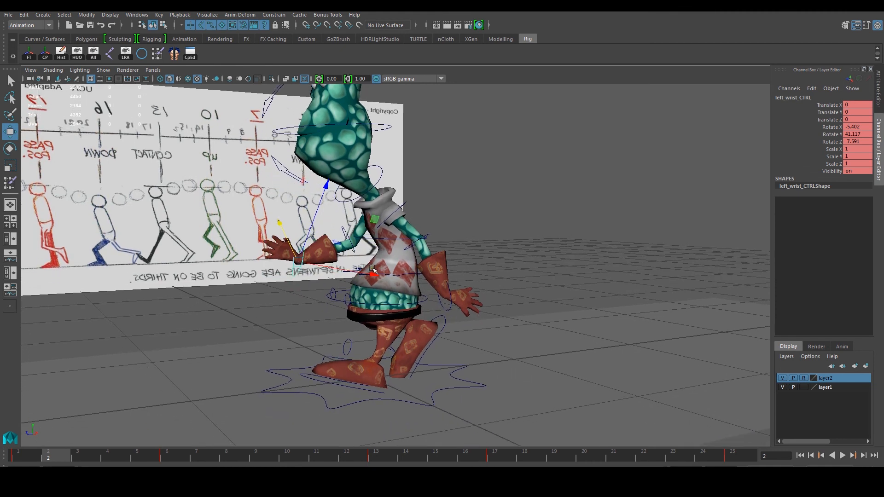